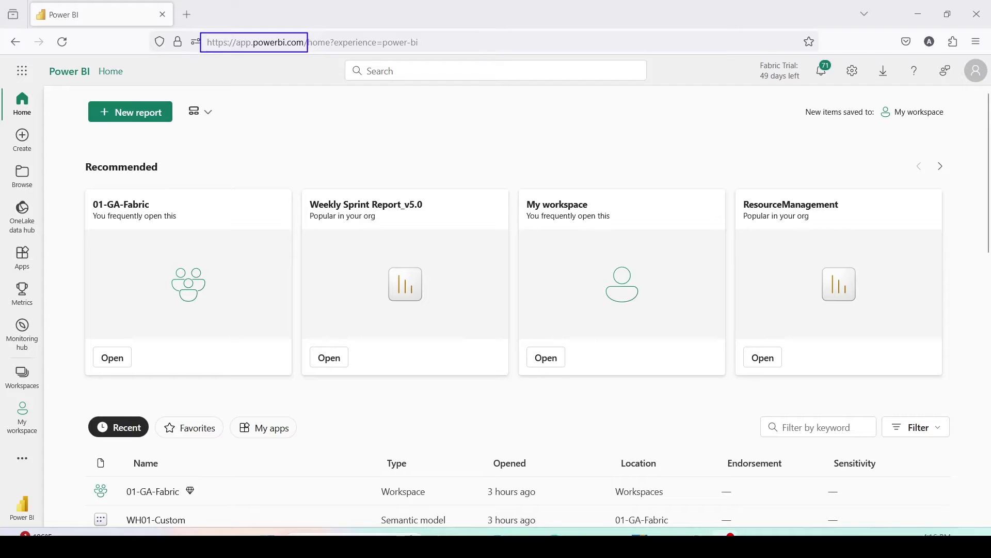
- Open the WH01-Custom semantic model's details from the 01-GA-Fabric workspace
click(22, 375)
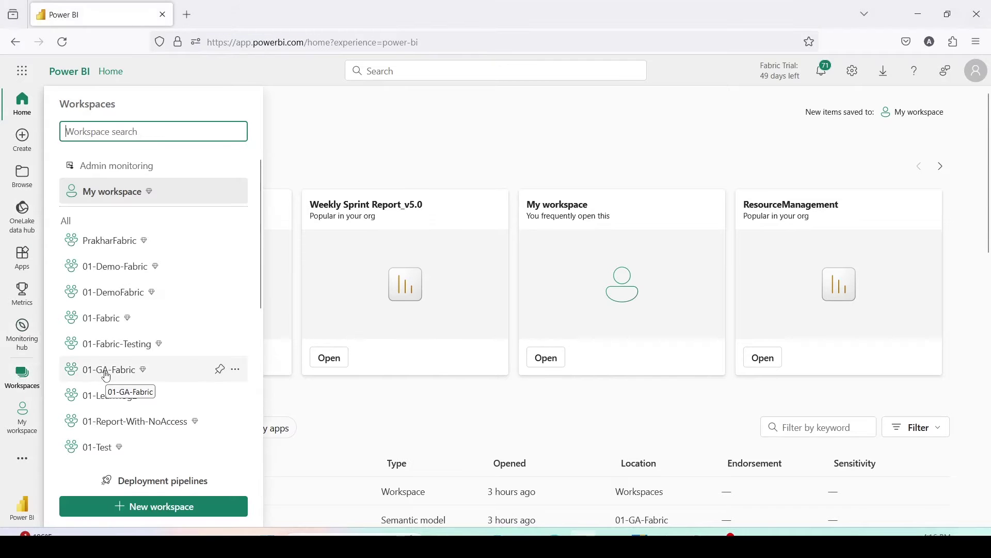
click(106, 371)
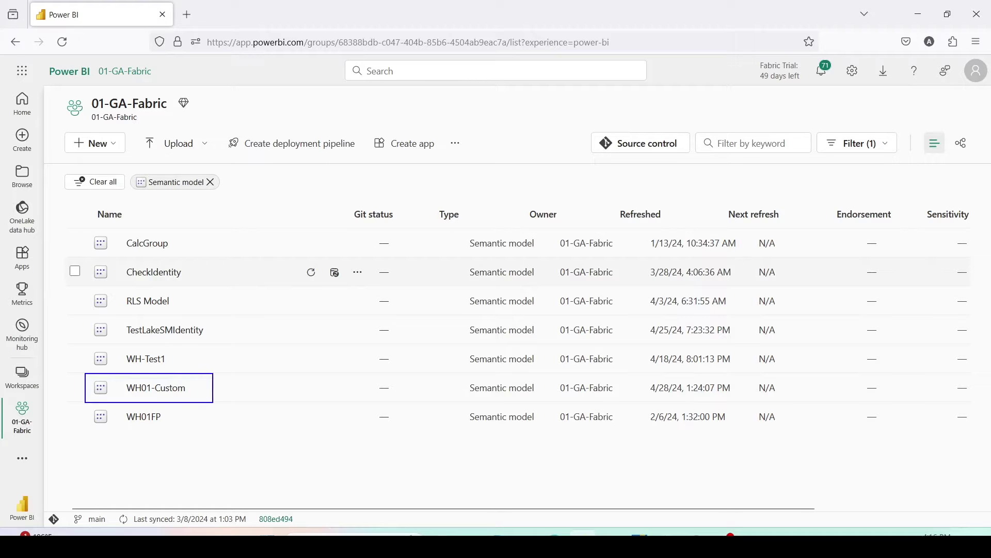
click(173, 389)
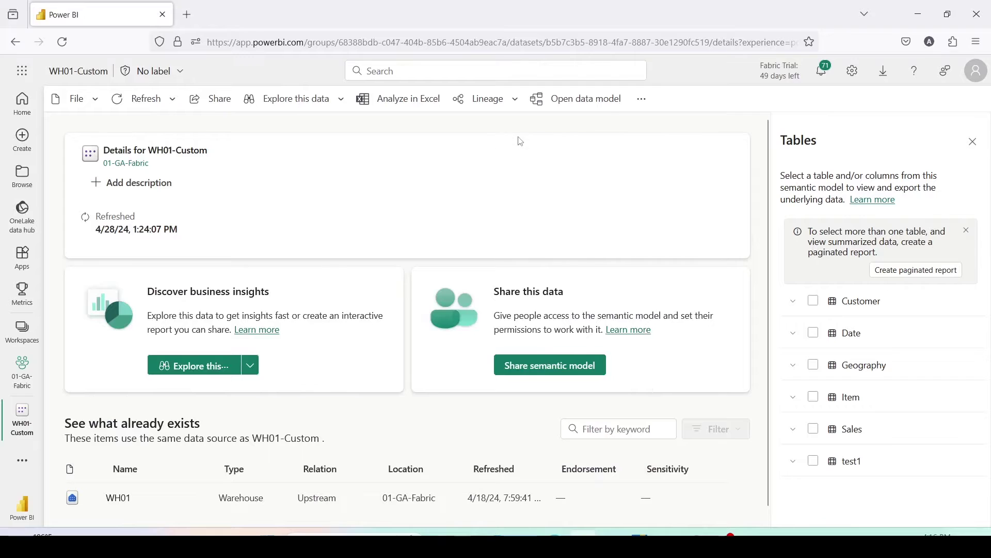
- Open the WH01-Custom data model and rearrange the Sales, Date and Geography table cards
click(557, 98)
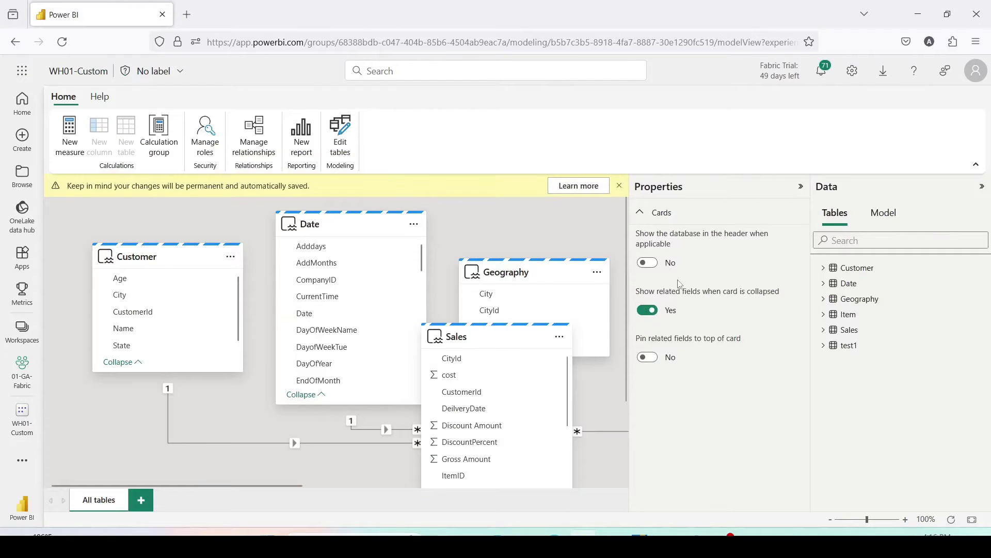
scroll(372, 327, down, 3)
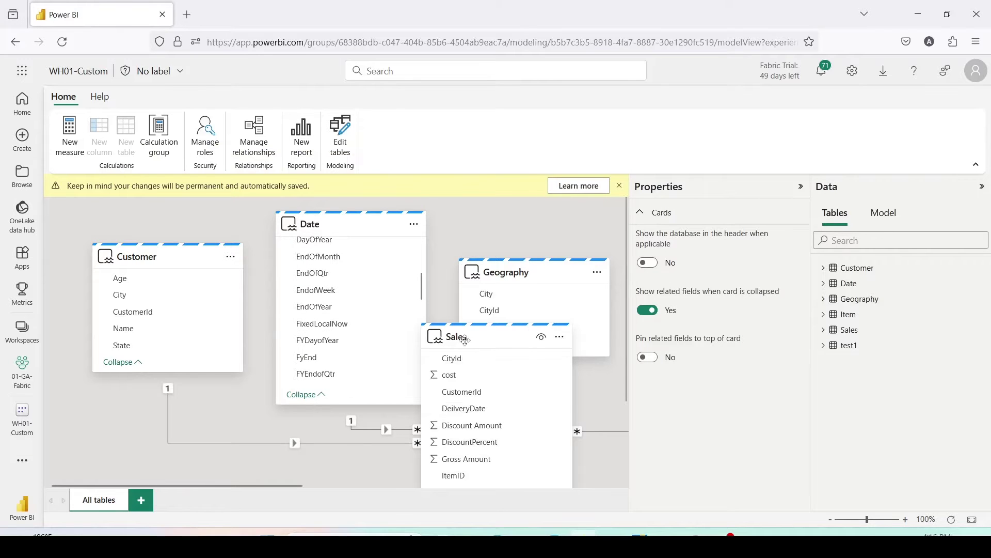
drag(464, 339, 191, 303)
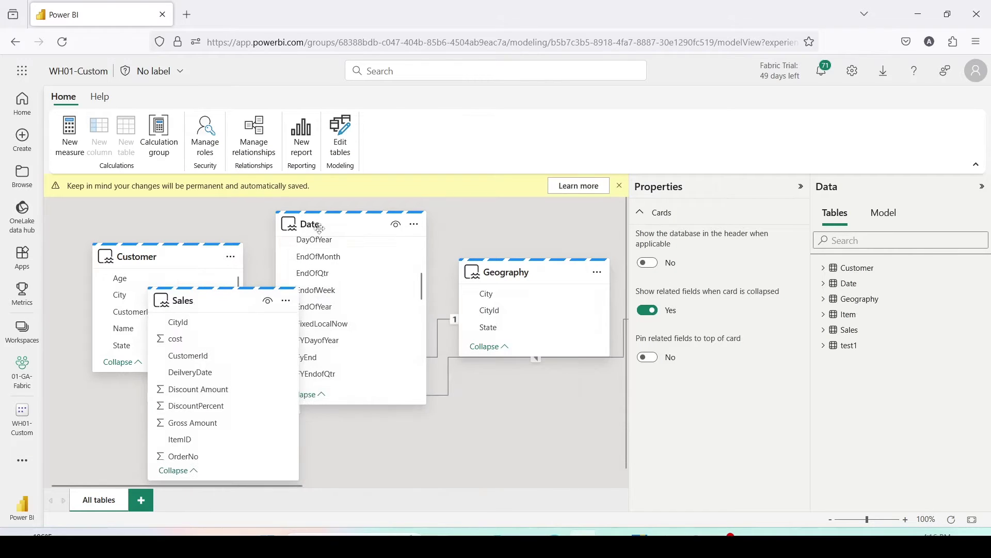
drag(320, 227, 433, 227)
drag(517, 273, 353, 231)
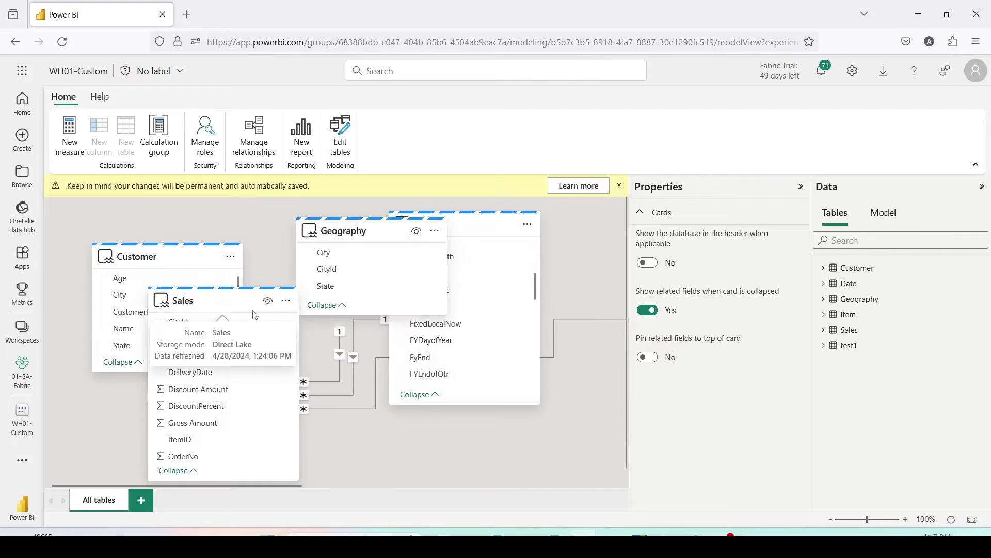
- Select the Sales table and expand its fields, including Discount, Gross and Net
click(255, 314)
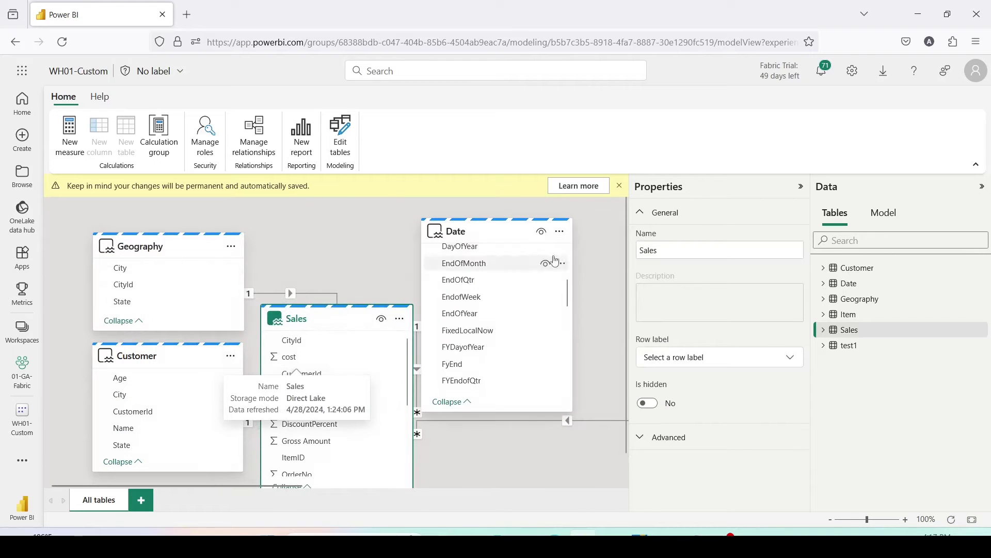
click(823, 332)
scroll(872, 381, down, 3)
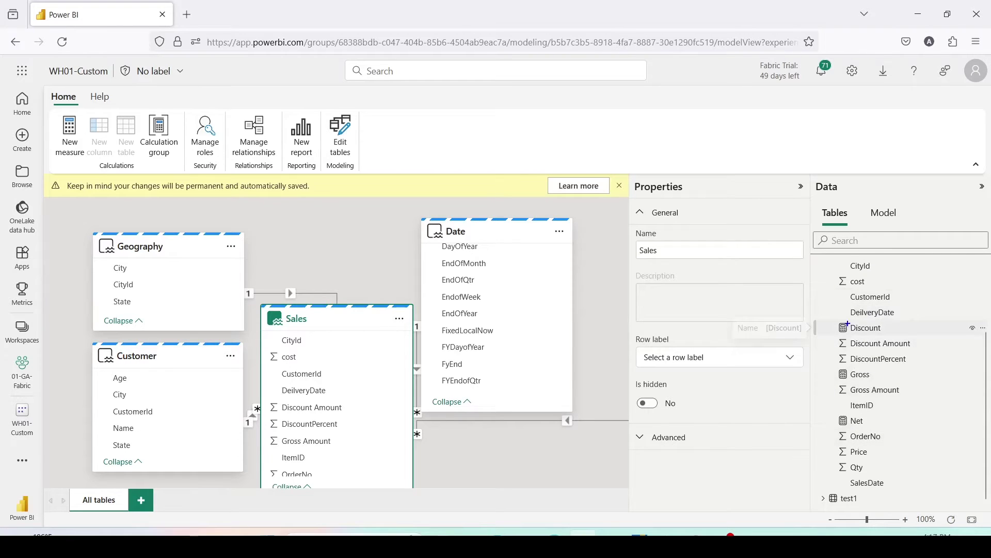
drag(833, 319, 924, 344)
drag(825, 365, 927, 387)
drag(832, 412, 925, 427)
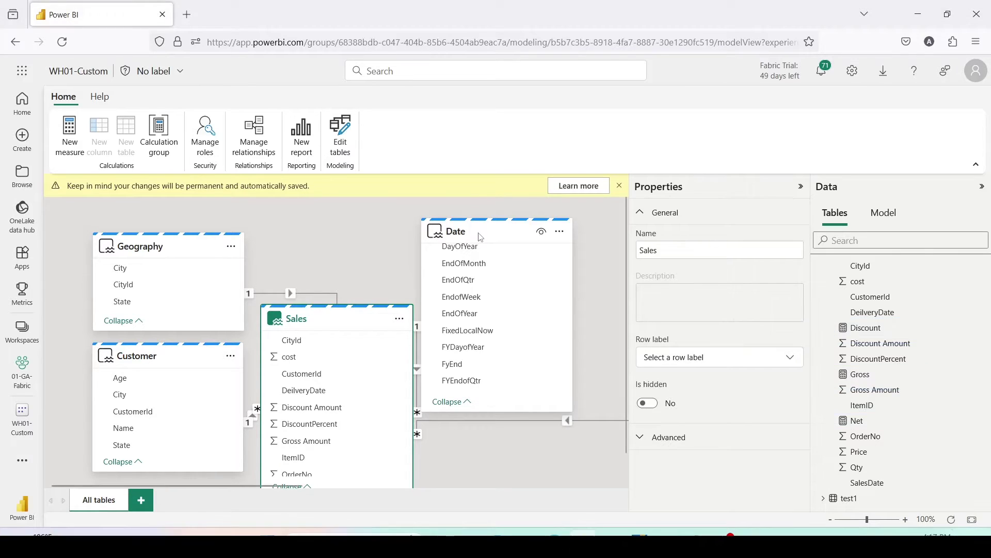
mouse_move(480, 237)
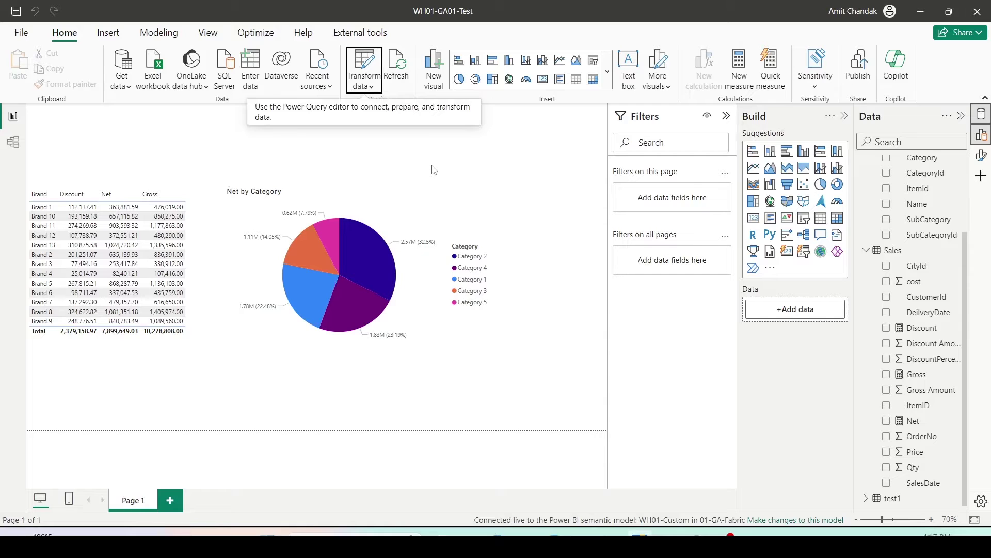
click(127, 86)
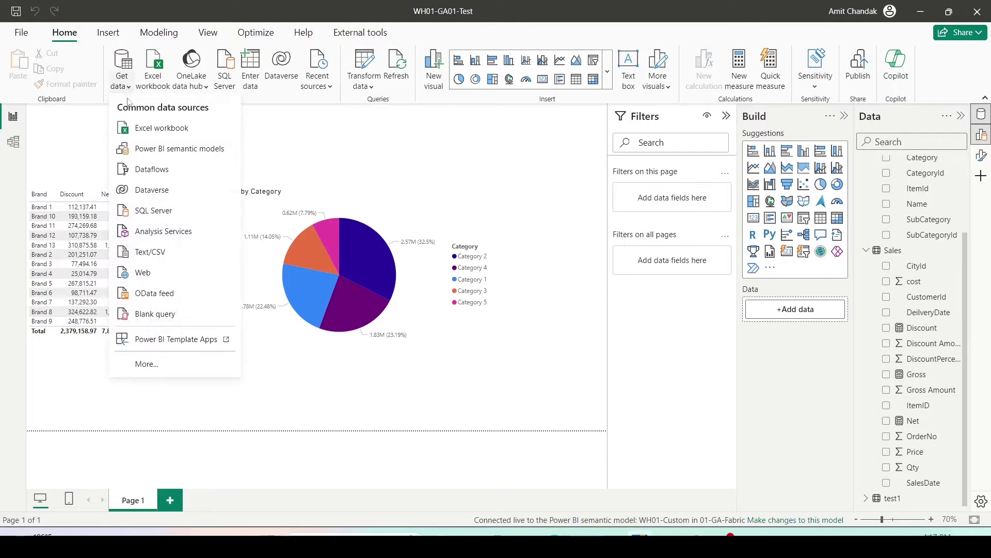
click(146, 364)
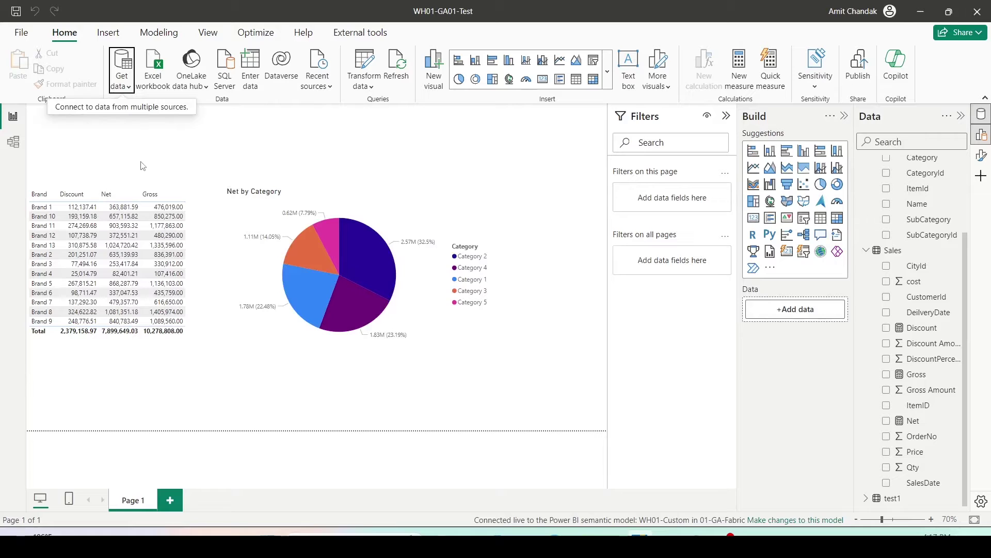
click(364, 87)
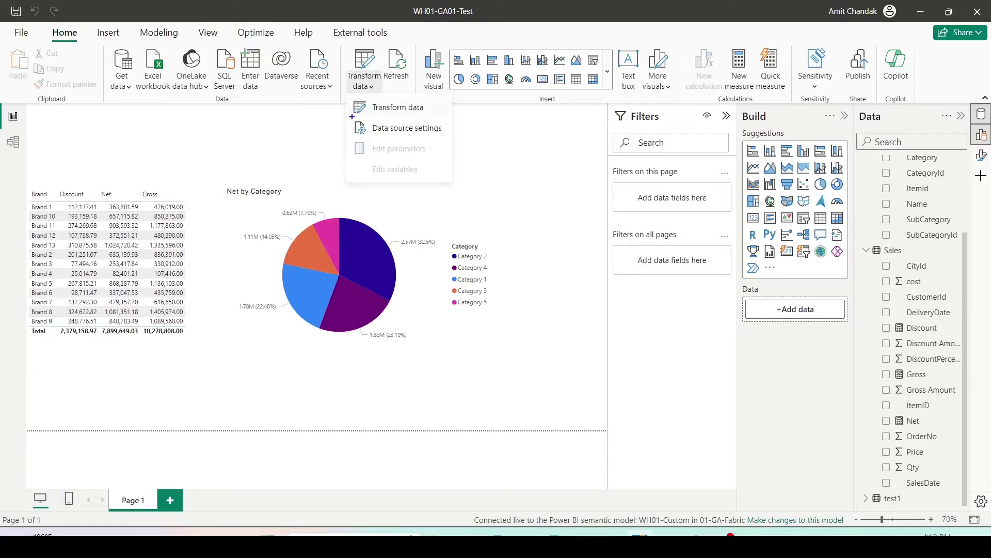
click(424, 134)
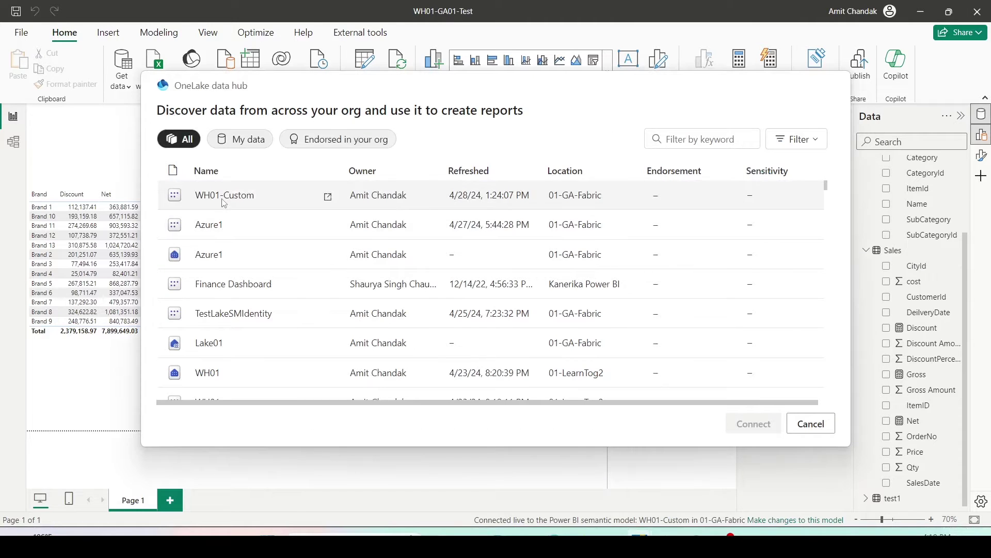
click(223, 199)
click(733, 423)
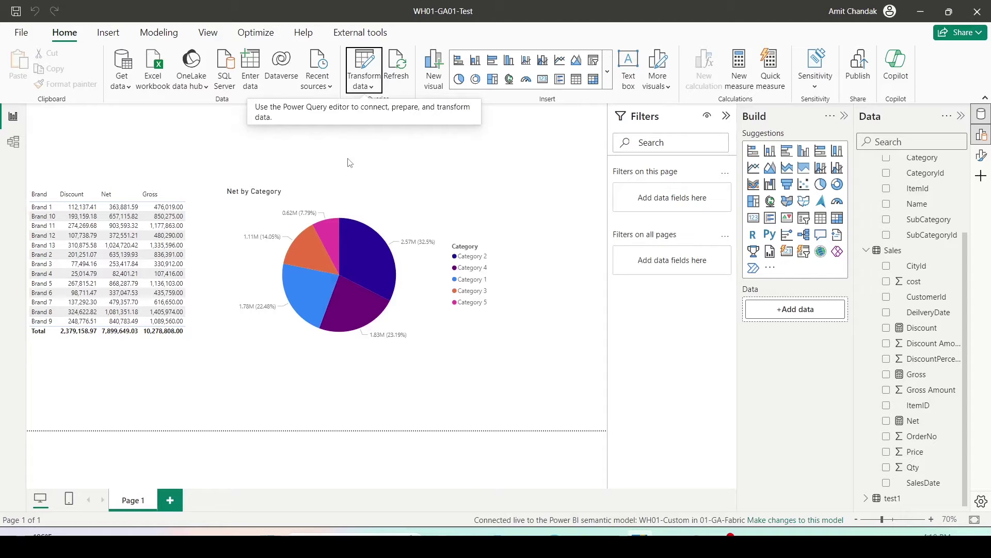
- Open the WH01 warehouse in 01-GA-Fabric after filtering the item list to warehouses
key(alt+Tab)
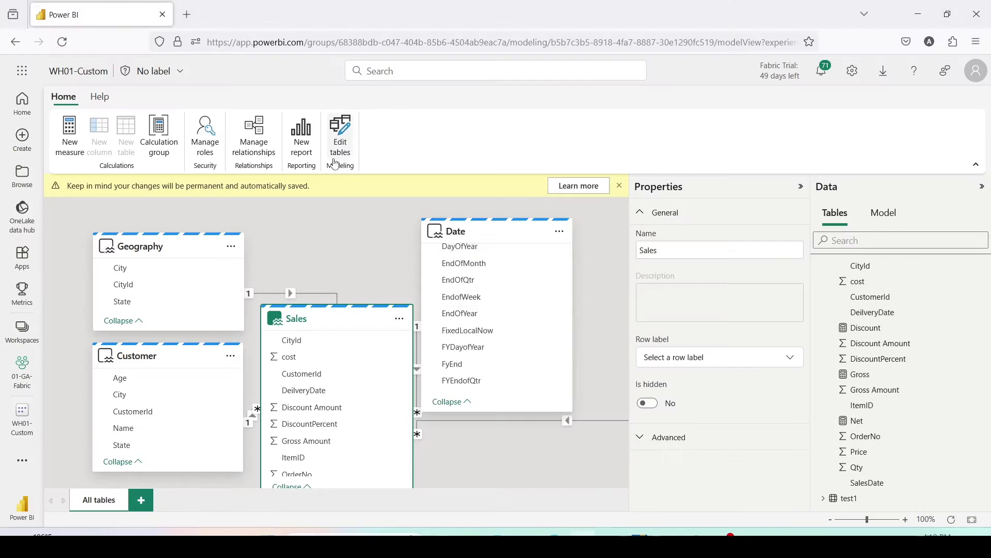
click(28, 333)
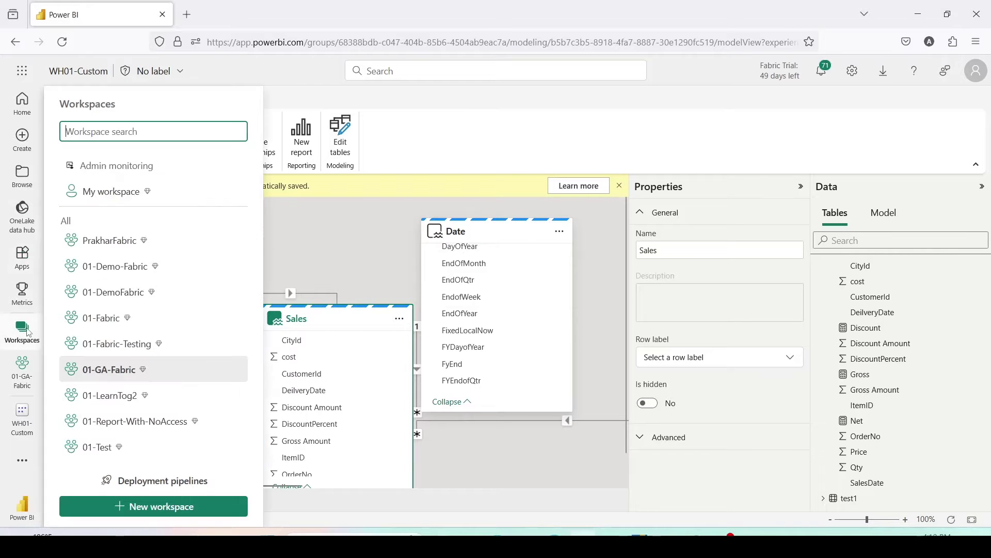
click(103, 378)
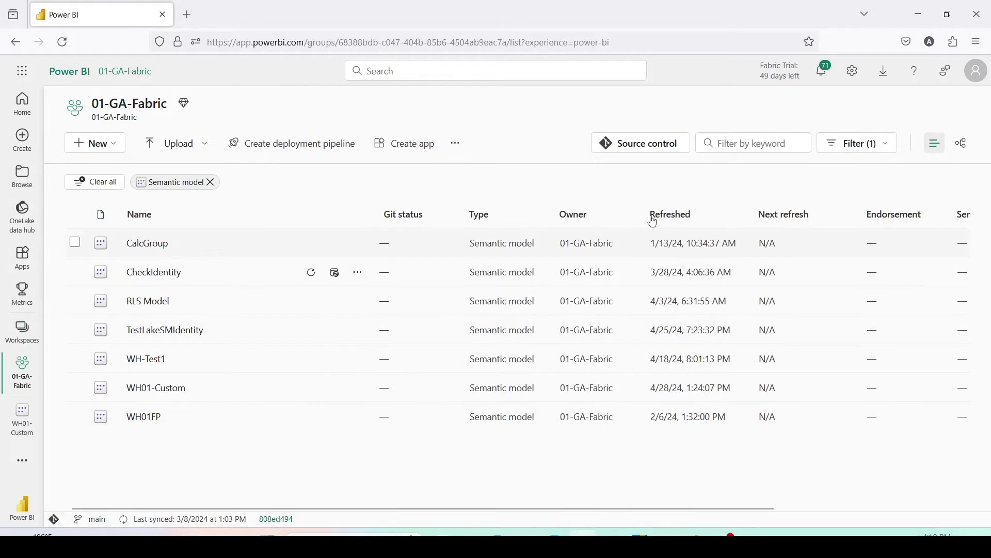
click(849, 149)
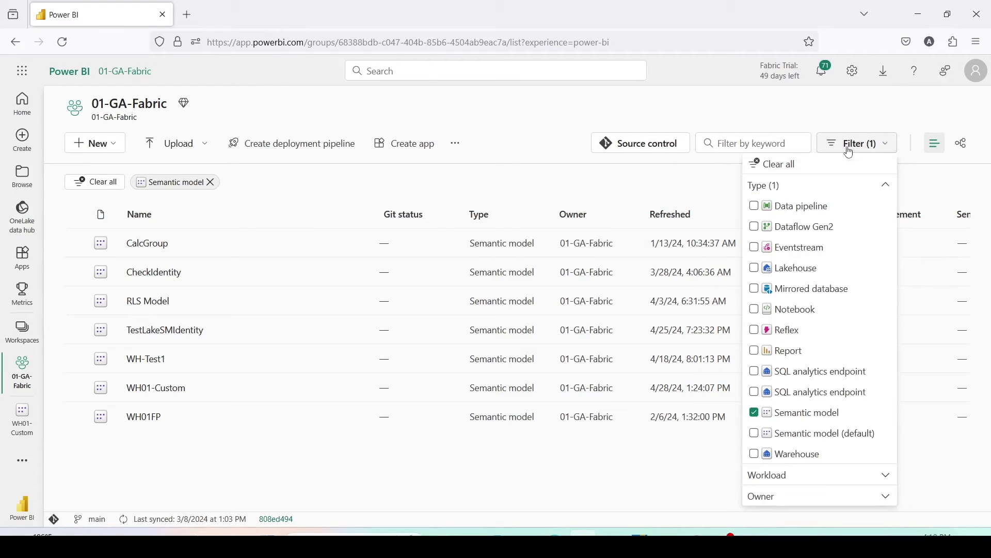
click(755, 413)
click(754, 455)
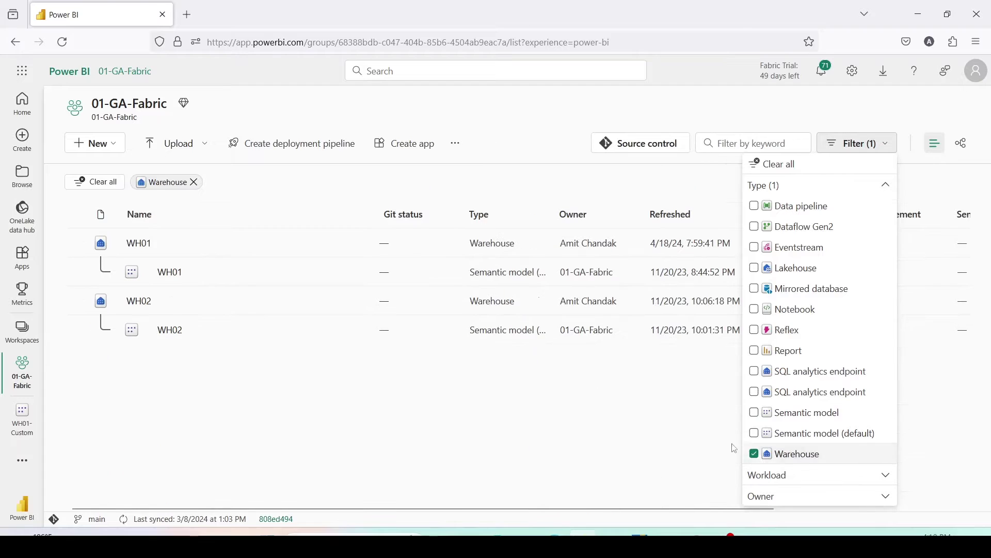
click(139, 245)
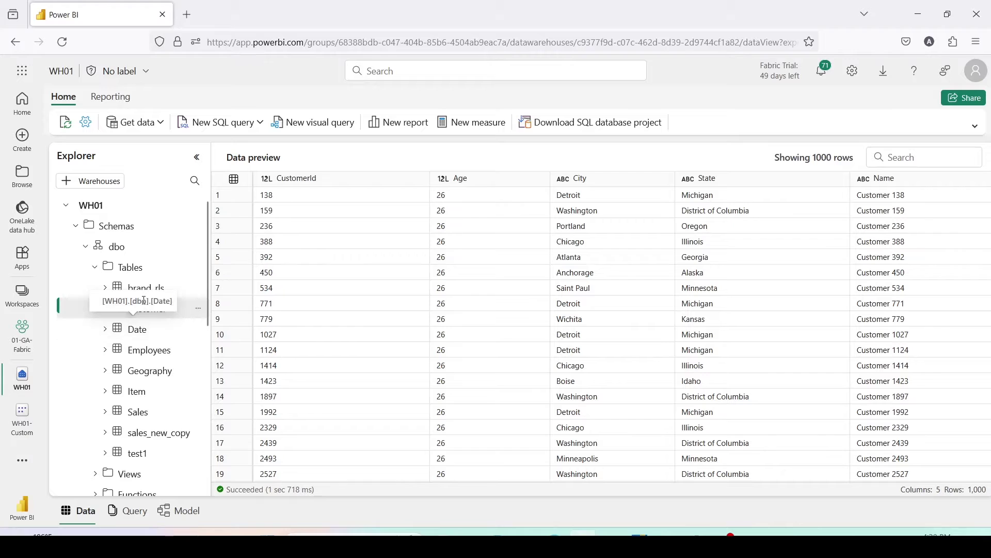
- Start a new semantic model from WH01 with only the dbo Customer table selected
click(178, 519)
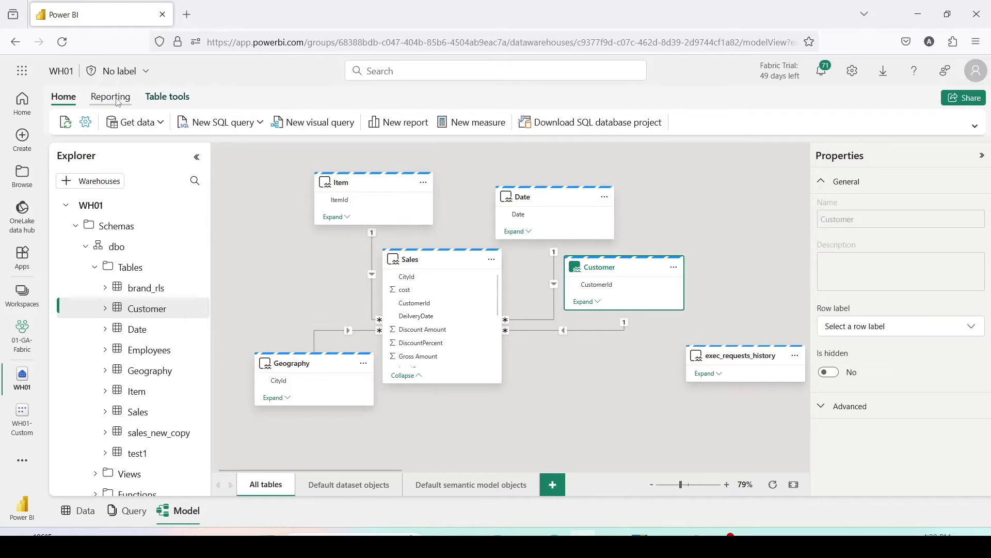
click(115, 99)
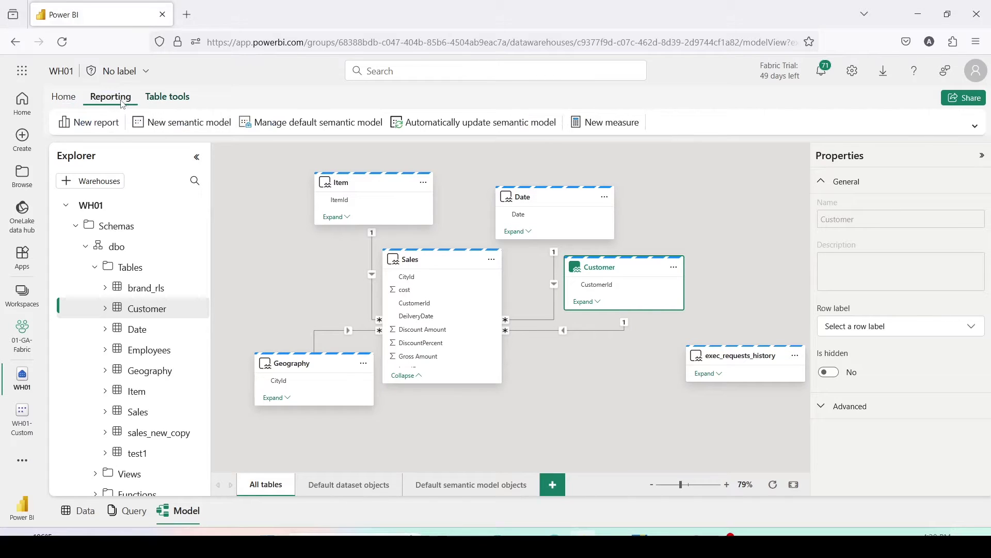
click(166, 123)
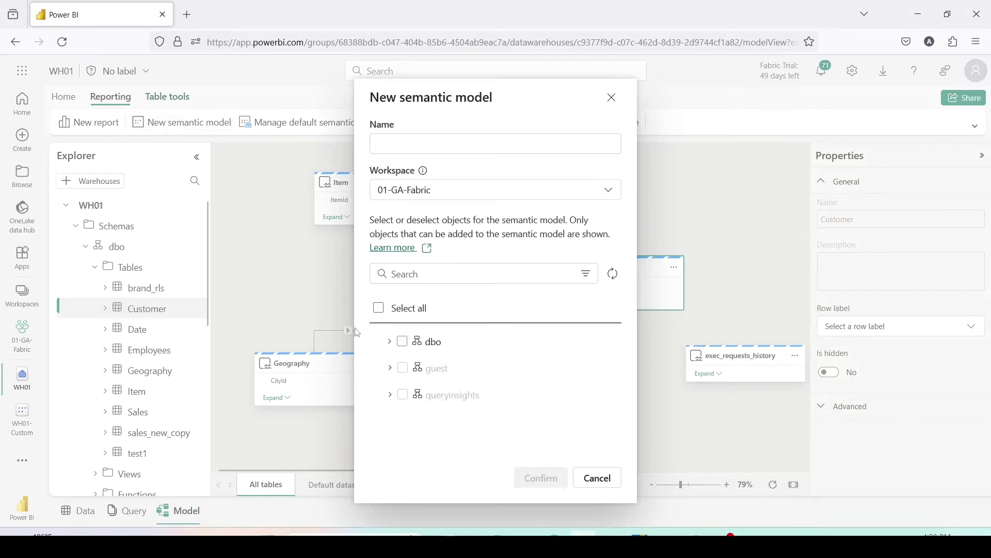
click(389, 343)
click(397, 368)
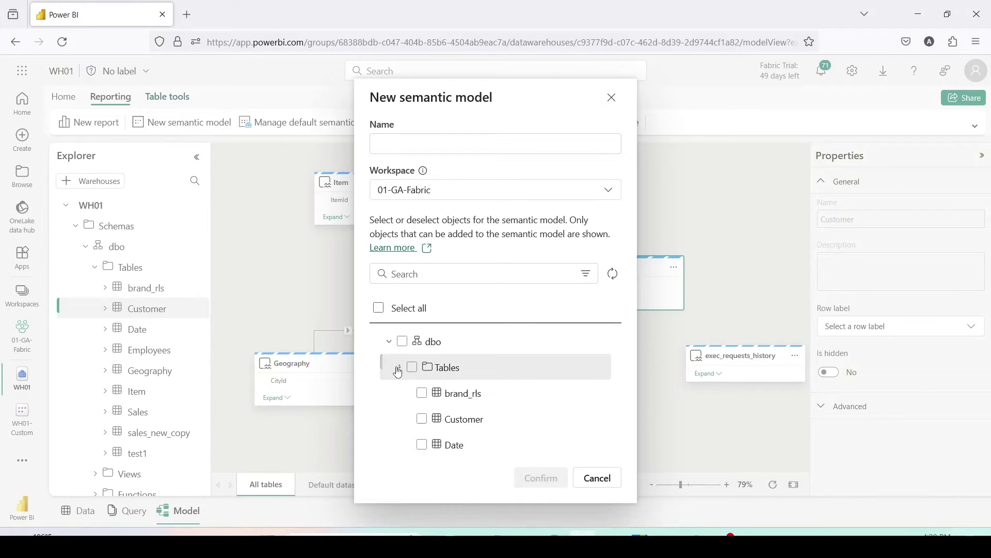
click(422, 419)
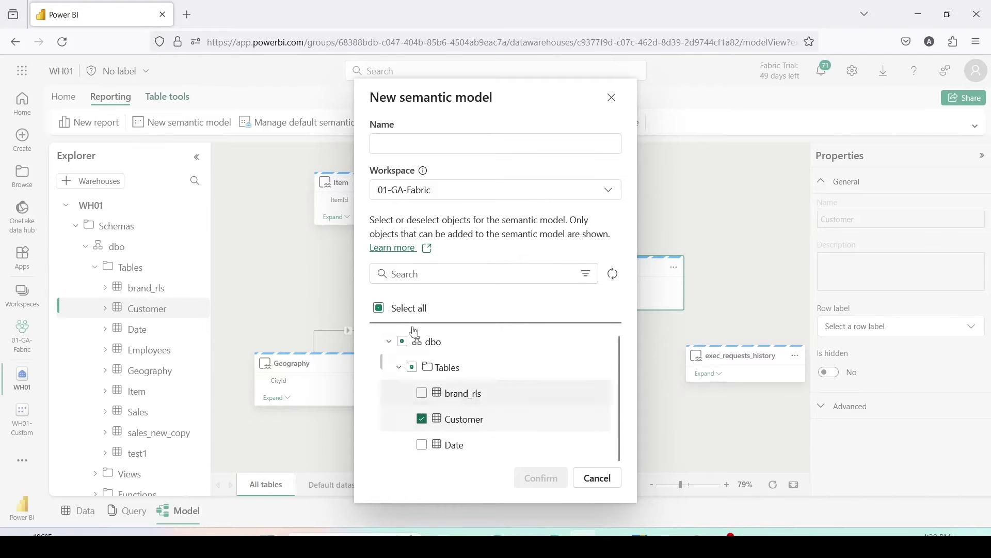
- Name the new semantic model WH02-Custom
click(397, 142)
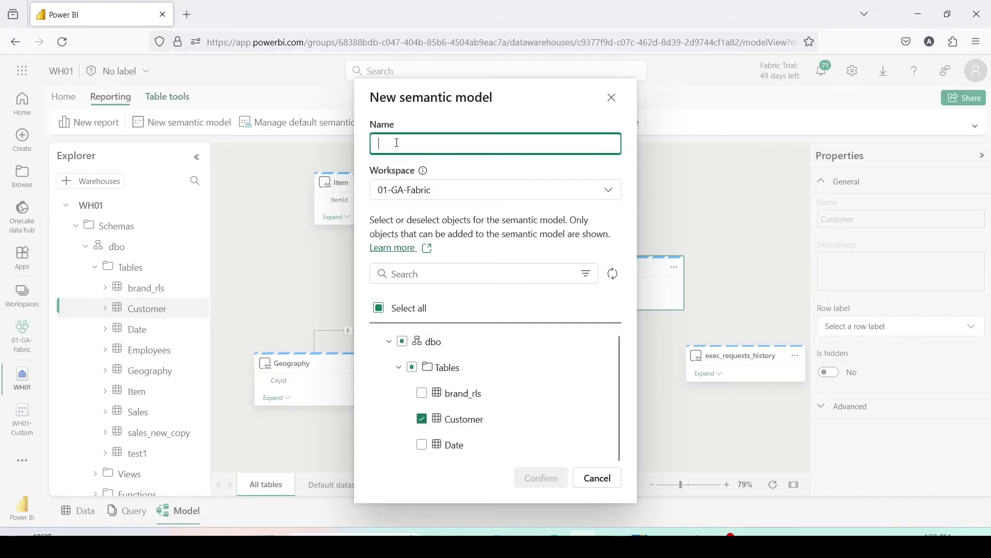
text(WH)
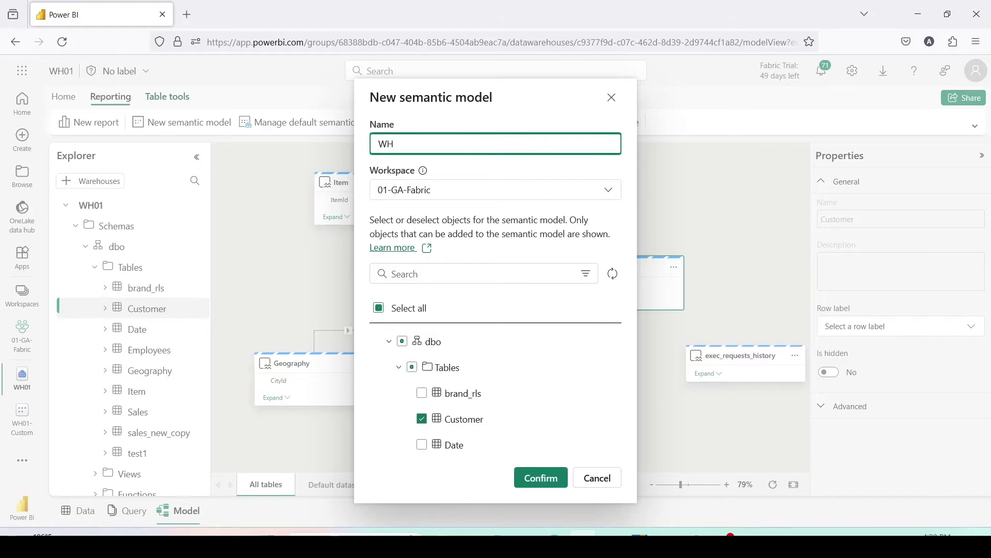
text(02-Custom)
- Create the WH02-Custom model, then load app.powerbi.com in a new browser tab
click(541, 477)
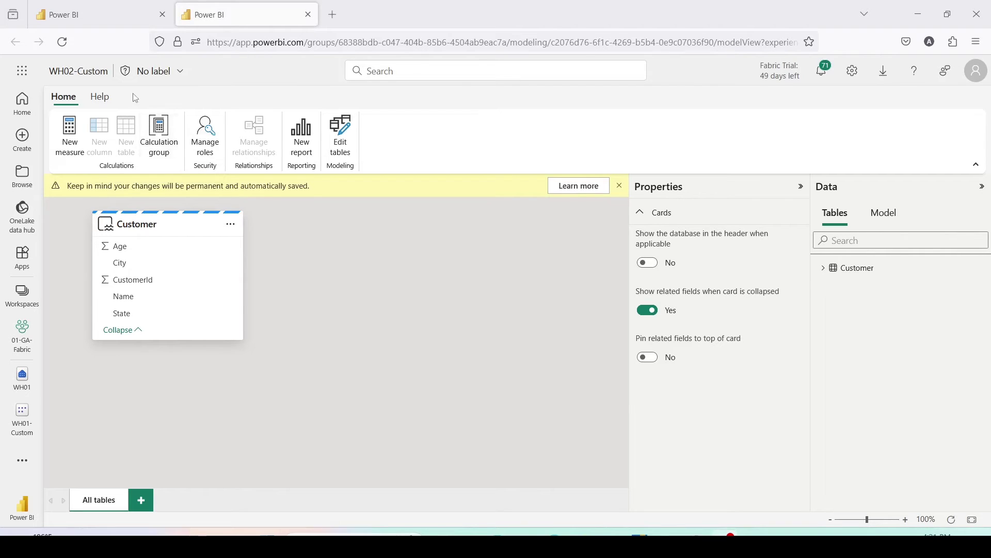
click(90, 20)
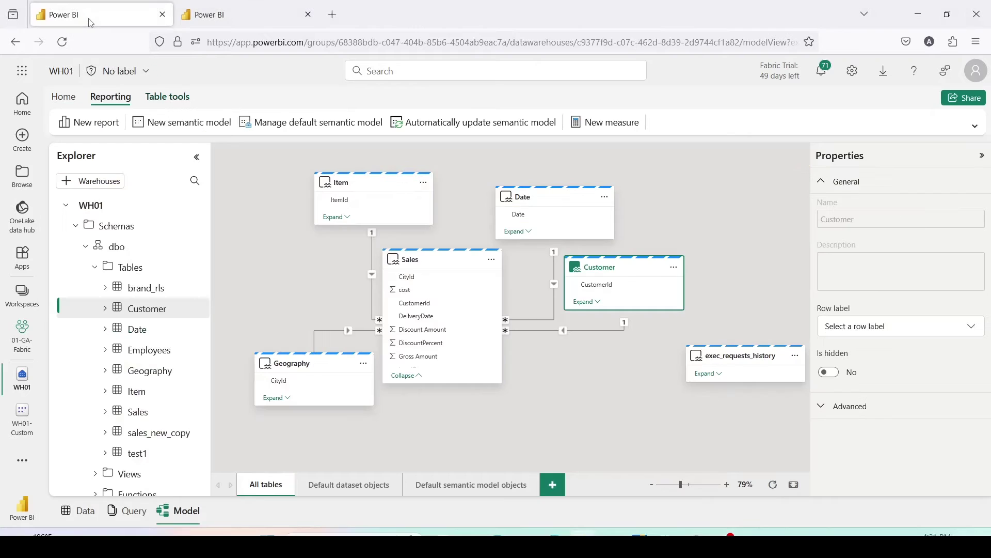
click(335, 16)
text(ap)
key(Return)
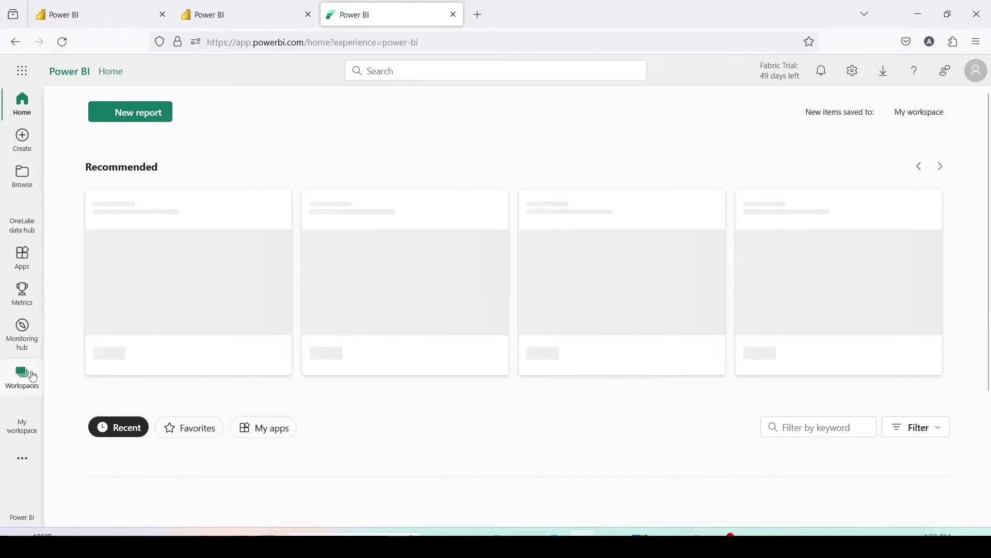
click(26, 381)
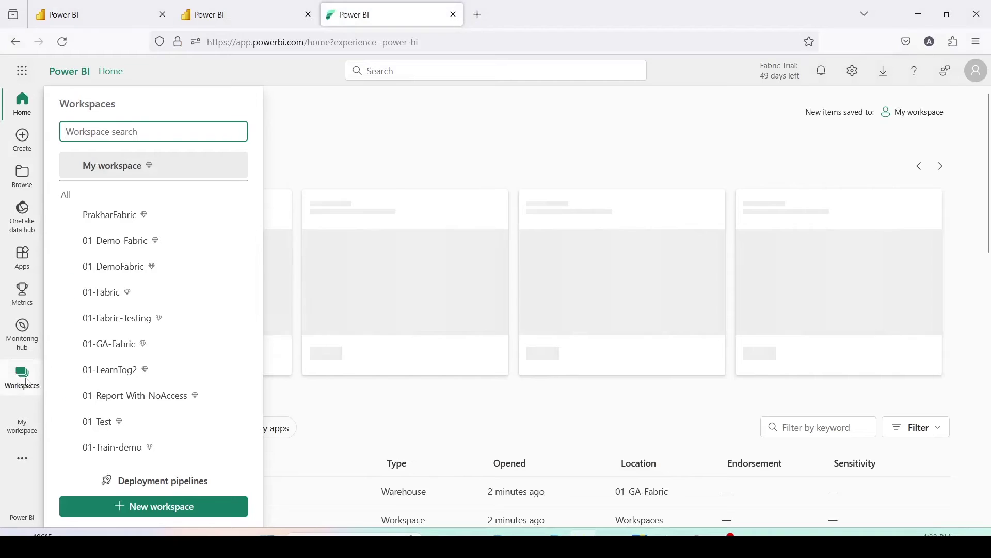
- Find the 01-GA-Fabric workspace connection address under its Premium workspace settings
click(103, 344)
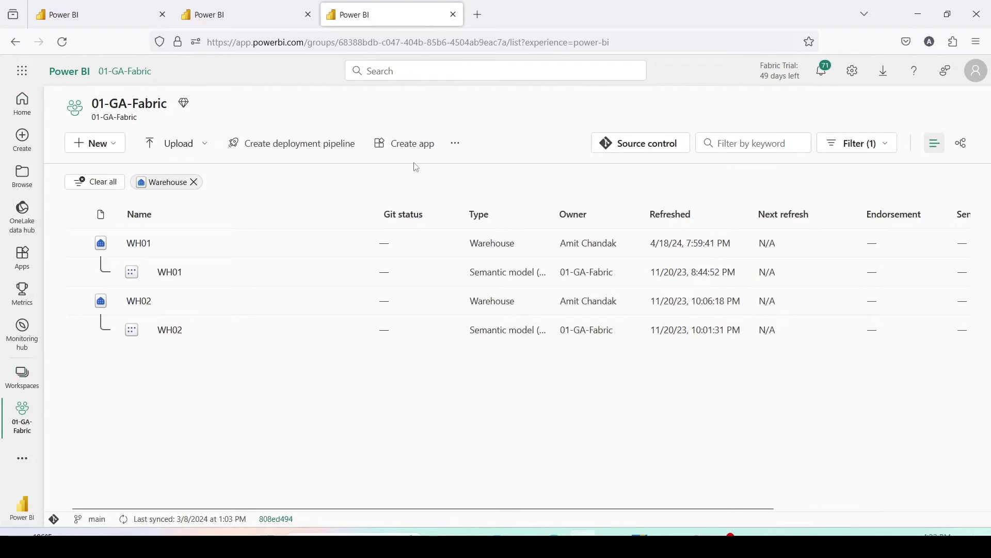
click(457, 144)
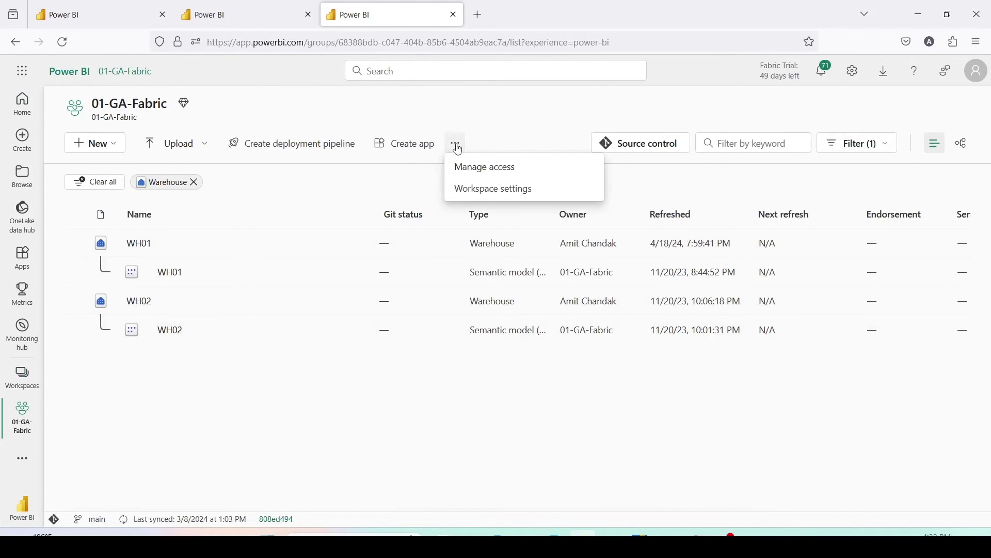
click(469, 189)
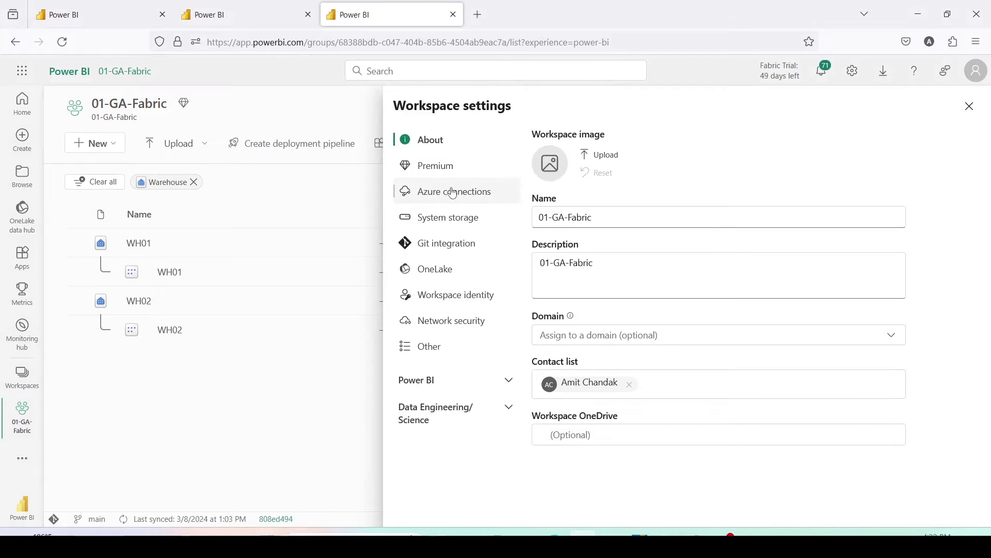
click(445, 175)
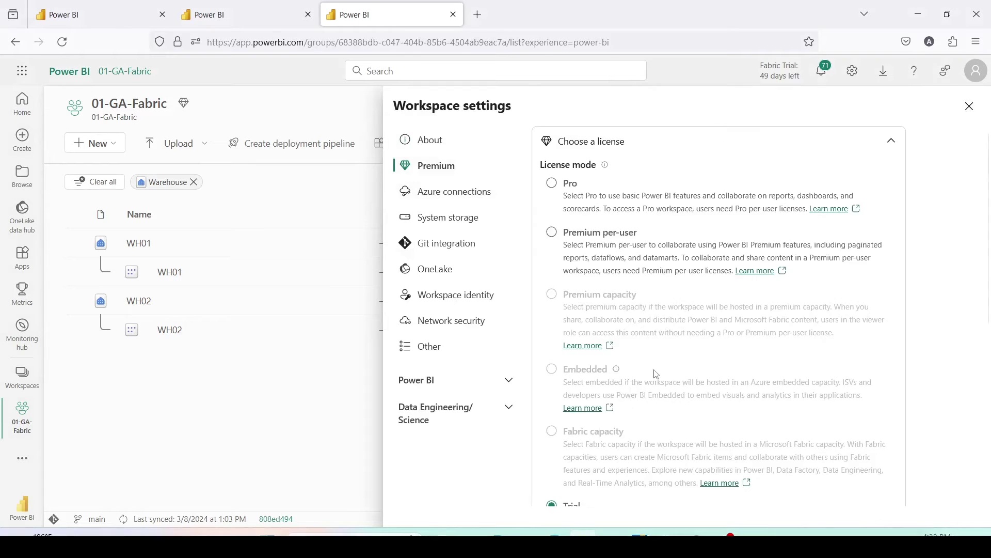
scroll(654, 373, down, 8)
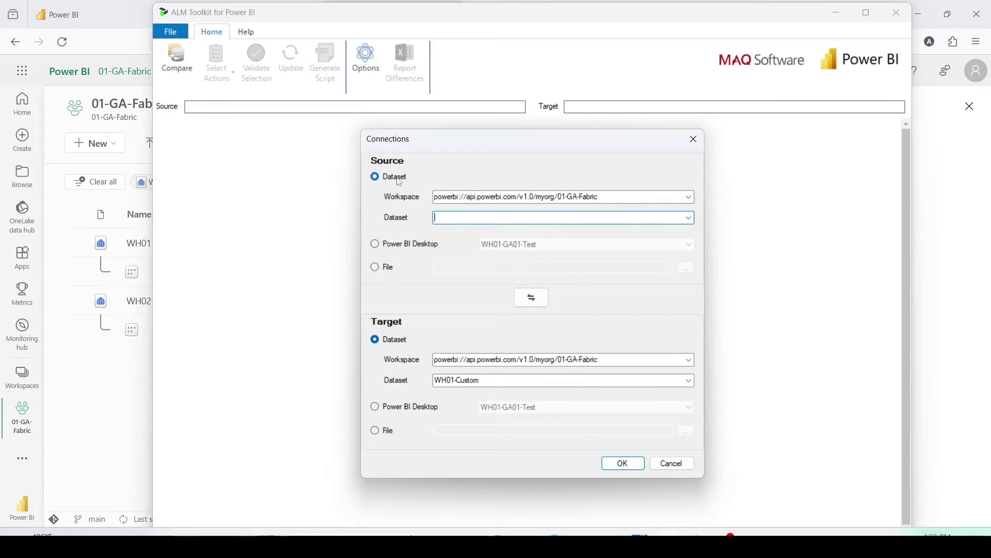
- Load the 01-GA-Fabric workspace datasets and choose WH01-Custom as the source
click(613, 195)
click(613, 195)
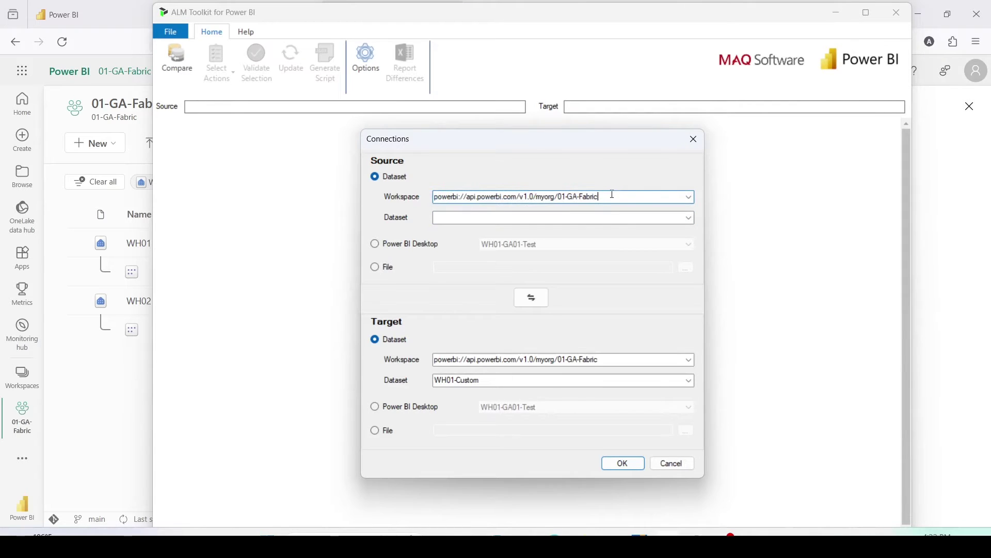
click(634, 215)
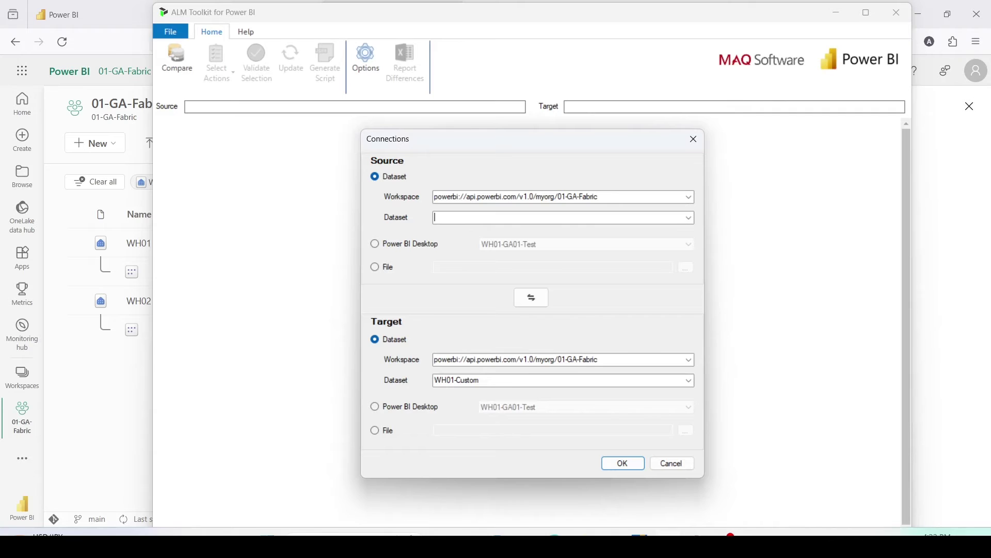
click(689, 218)
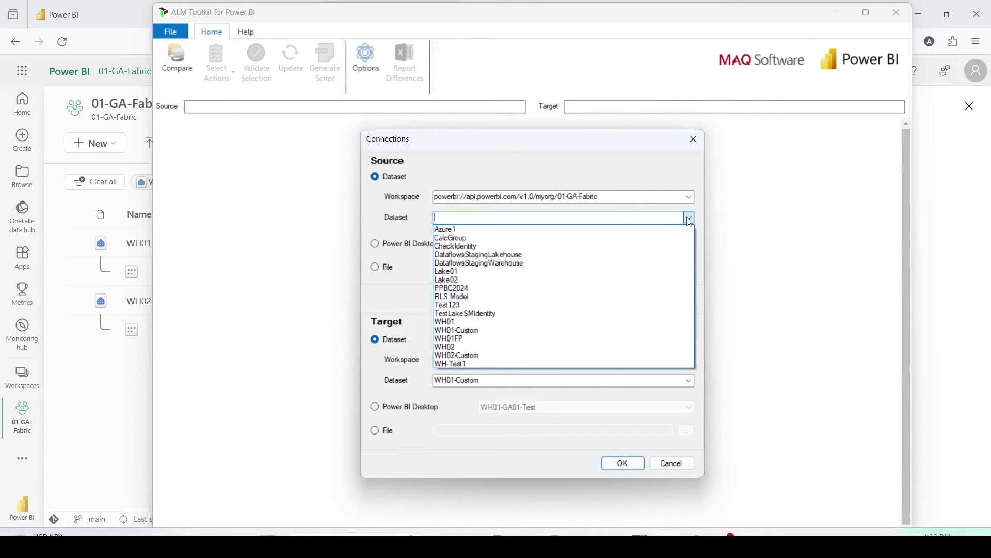
click(483, 334)
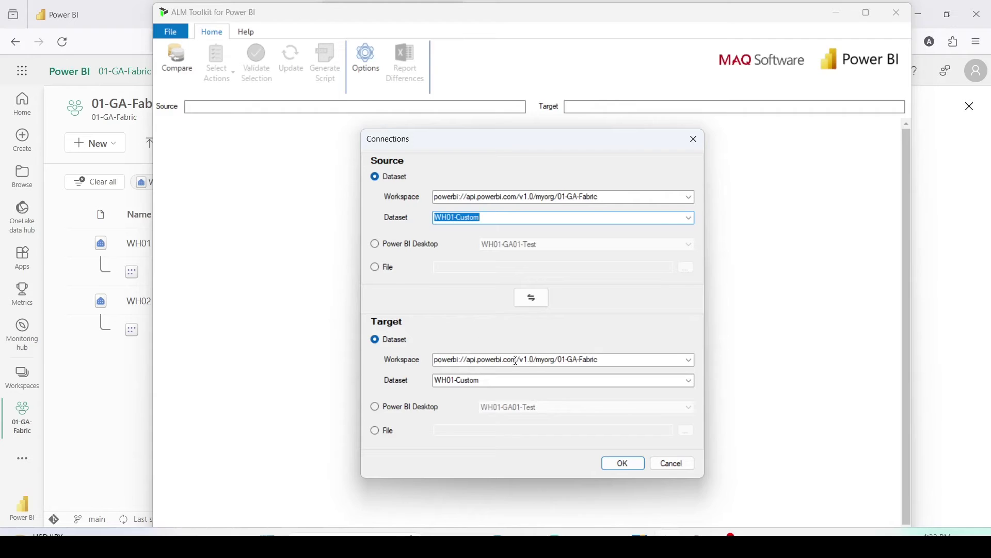
- Choose WH02-Custom as the target dataset from the same workspace and connect
click(614, 359)
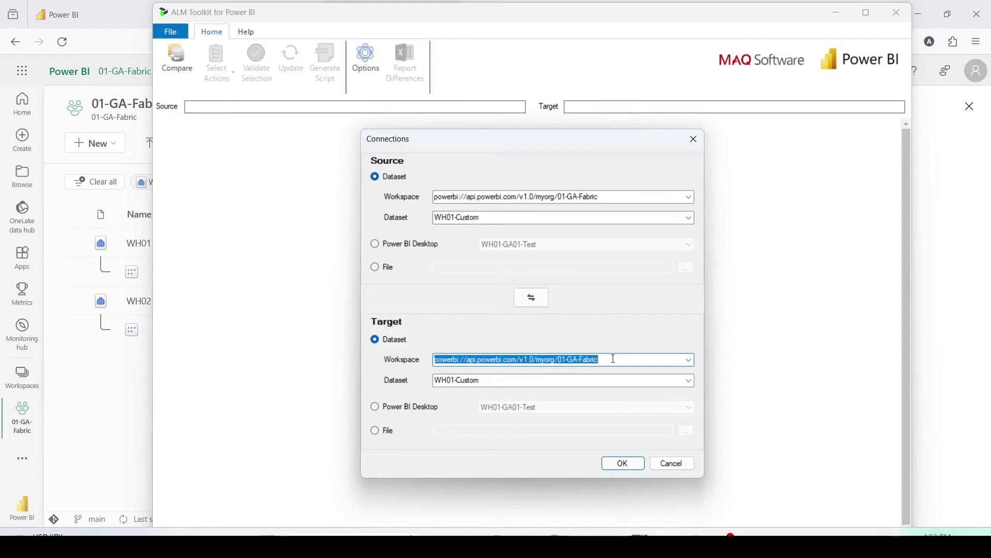
click(614, 360)
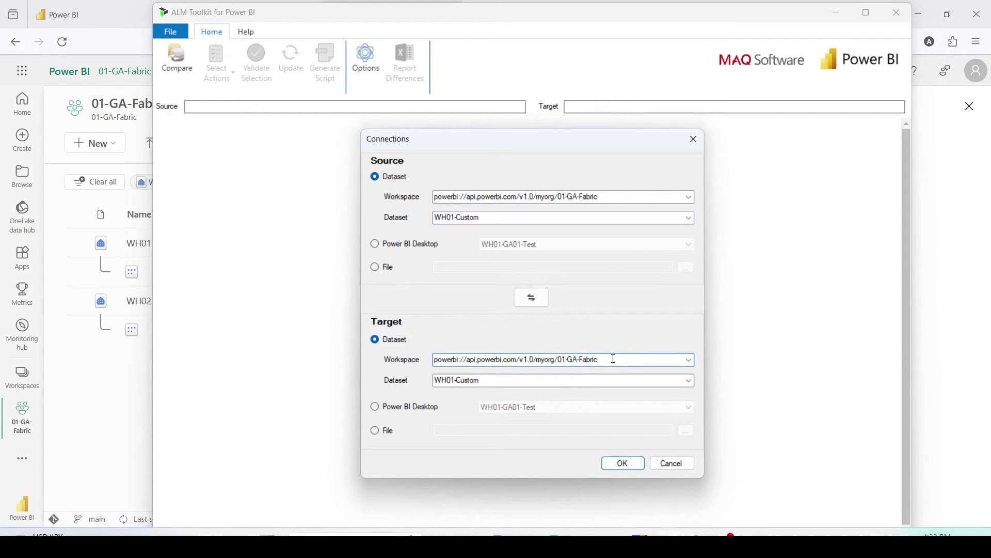
click(690, 383)
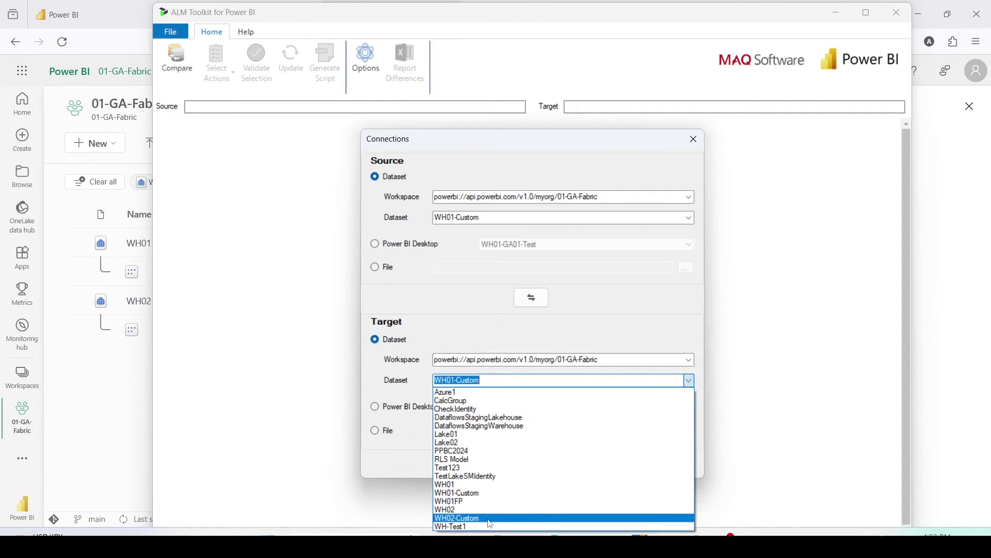
click(490, 518)
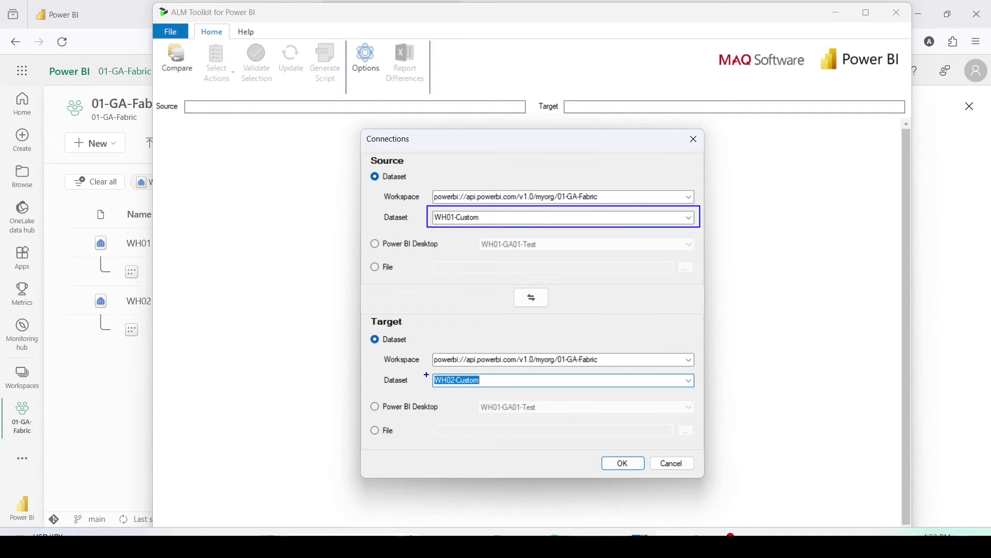
drag(423, 370, 695, 397)
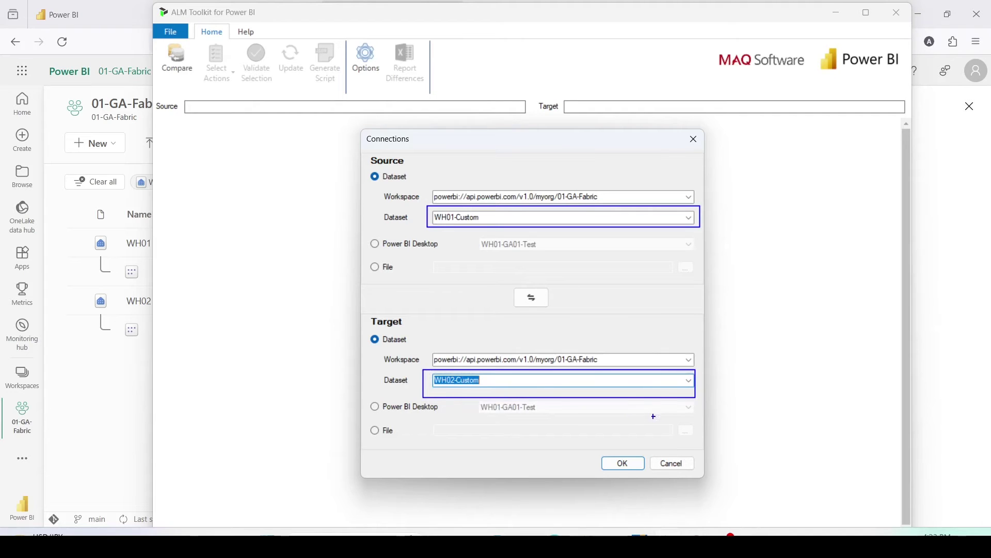
click(623, 463)
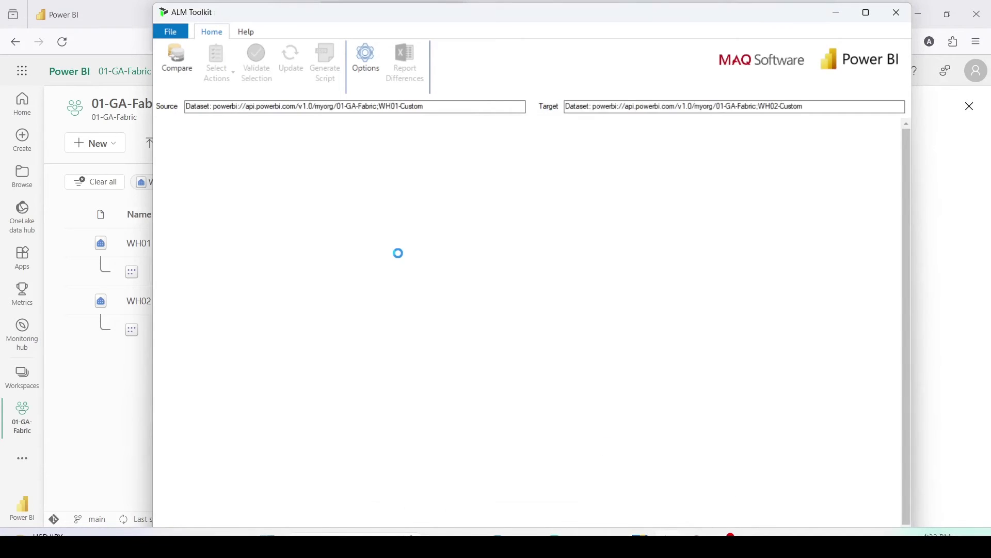
- Hide the skip objects through Select Actions, then show them again
click(217, 62)
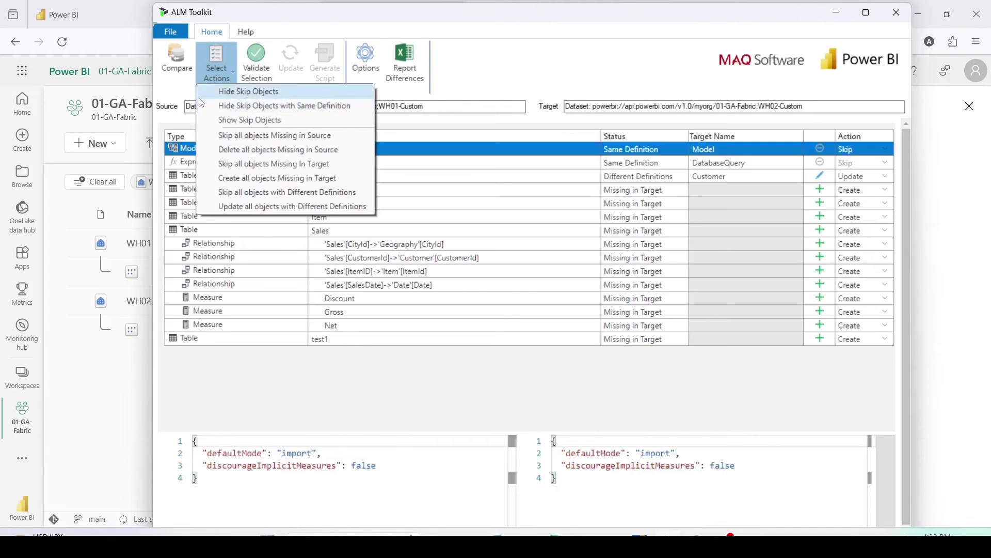
click(270, 107)
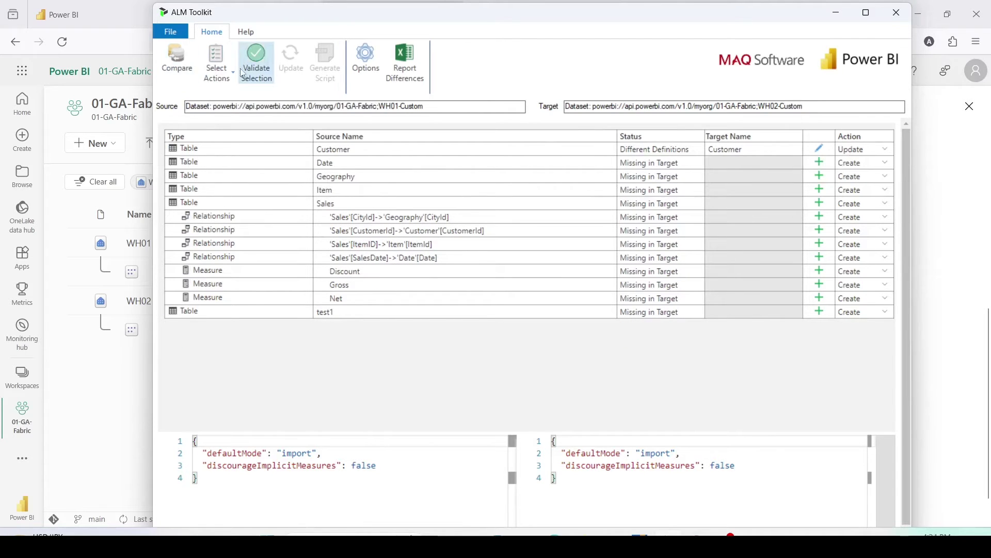
click(217, 63)
click(242, 115)
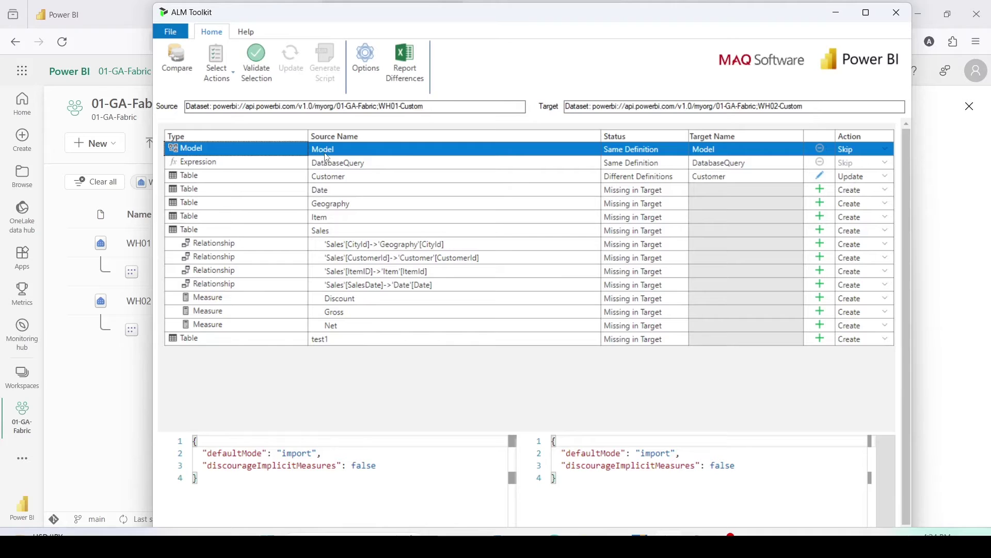
drag(308, 135, 630, 154)
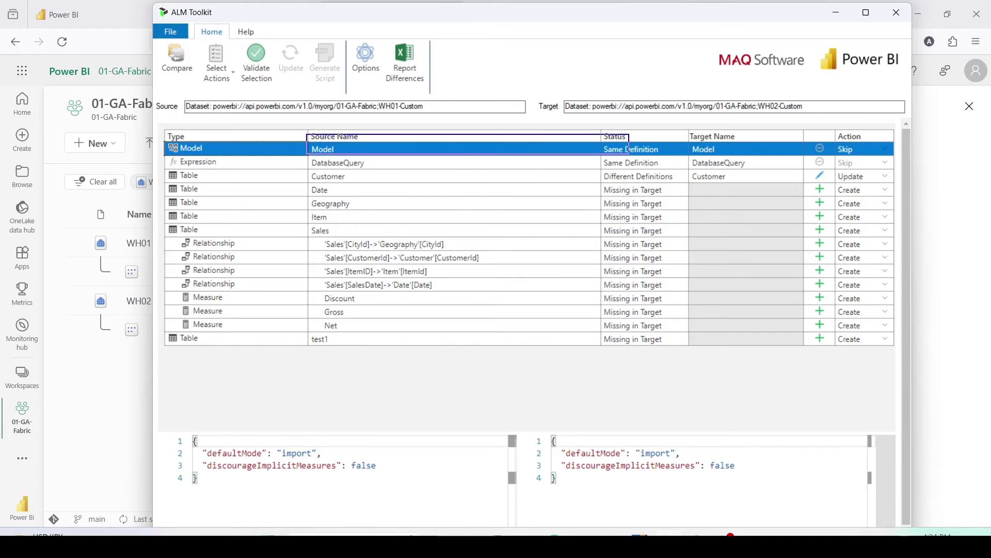
drag(305, 157, 671, 169)
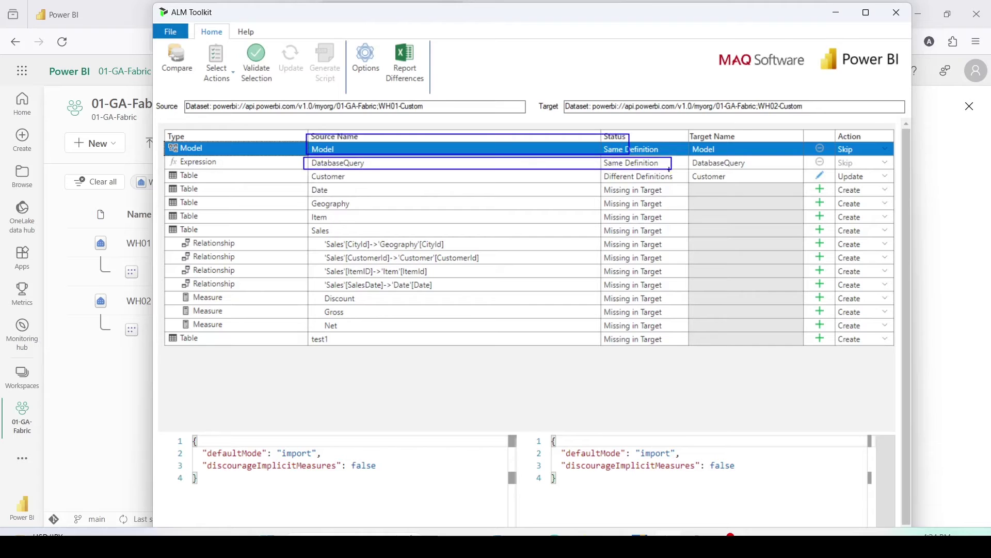
key(Escape)
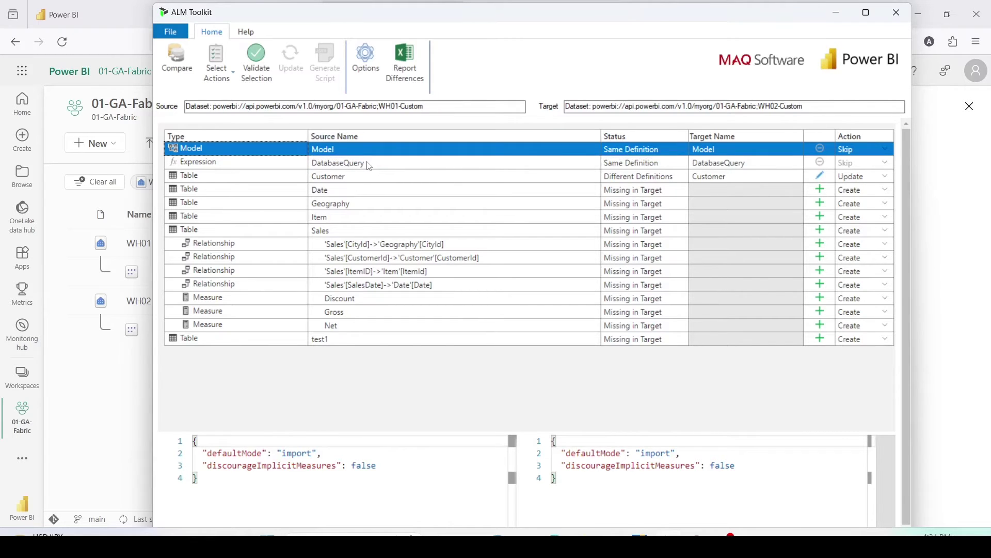
- View the DatabaseQuery expression's source and target definitions with the JSON panes resized
click(368, 164)
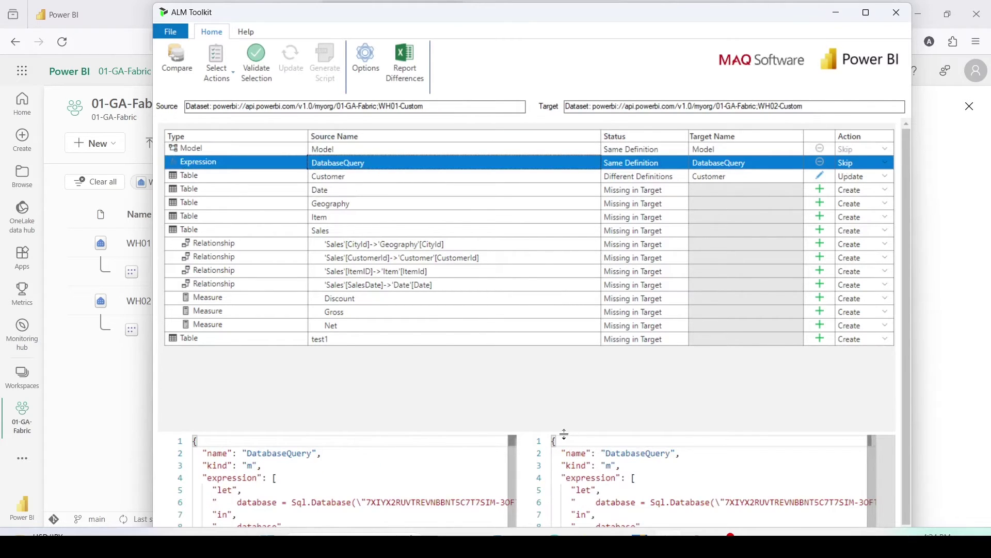
drag(559, 434, 562, 331)
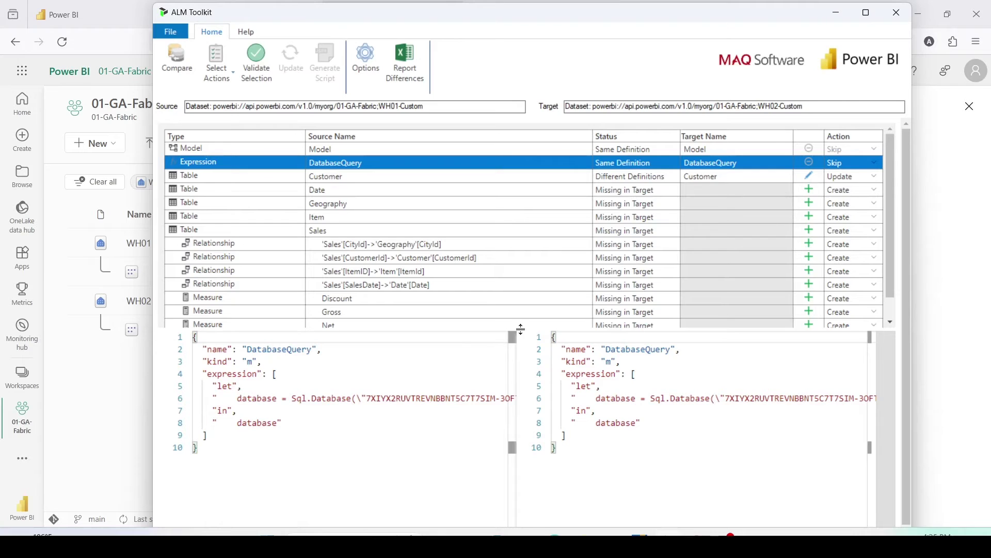
drag(521, 329, 525, 422)
click(216, 74)
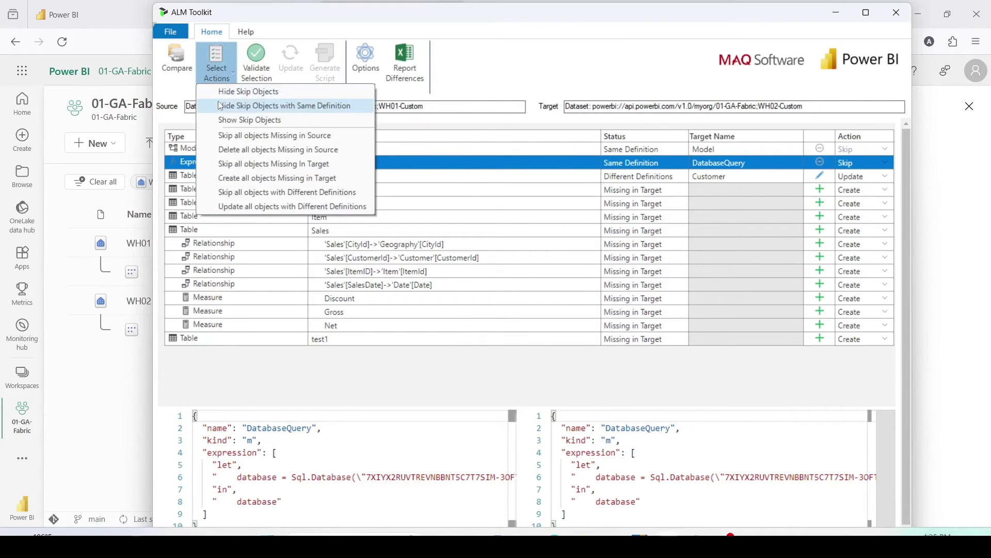
click(574, 50)
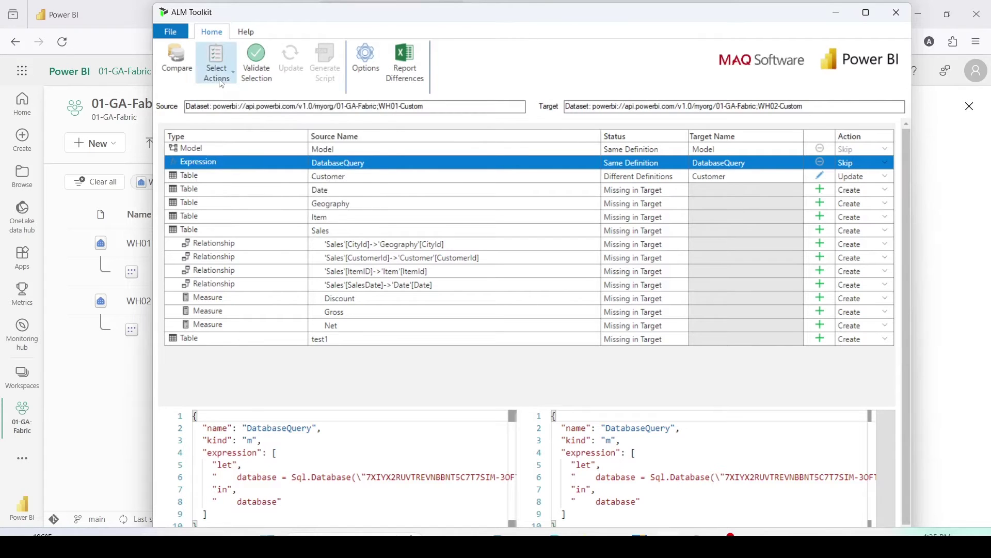
click(222, 81)
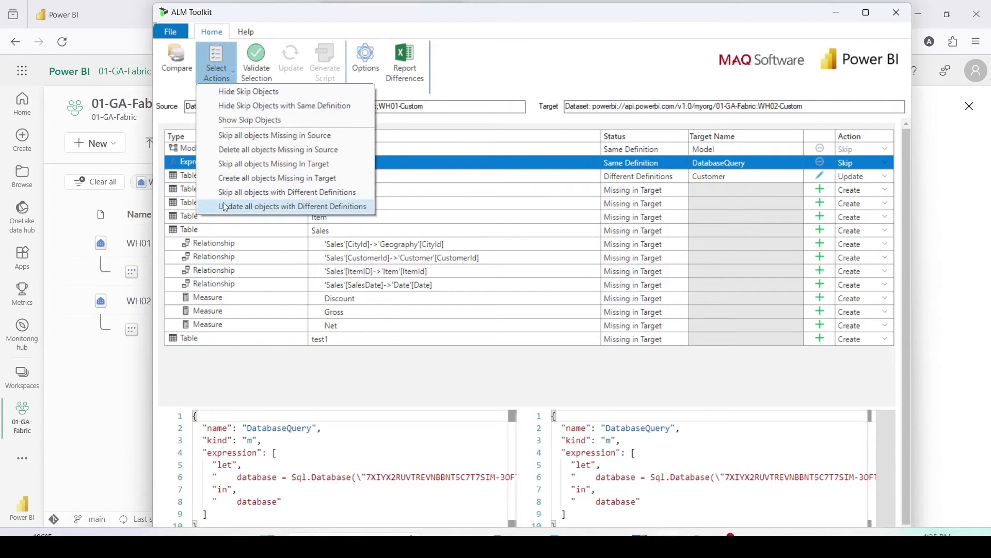
click(584, 69)
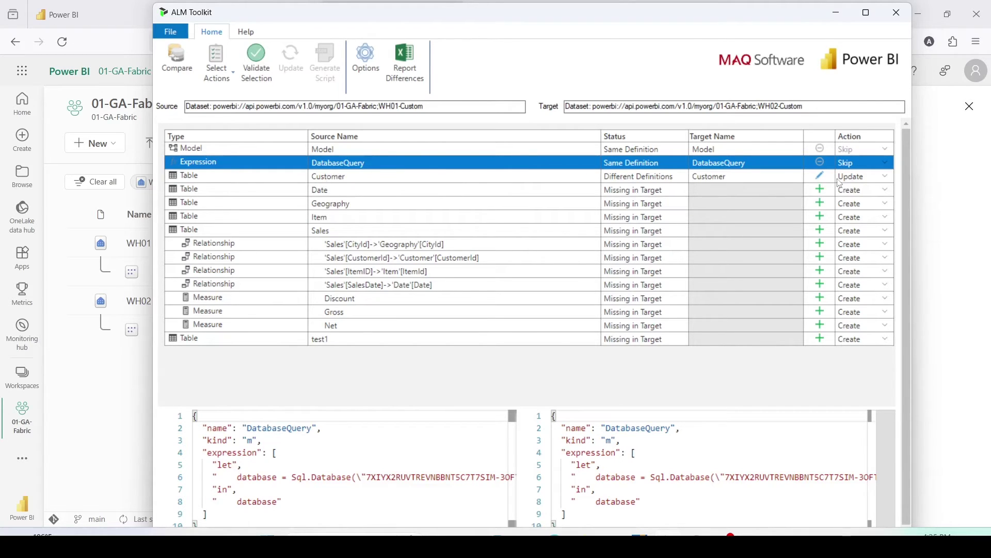
- Compare the Customer table definitions: Age summarized by none in source, sum in target
click(455, 180)
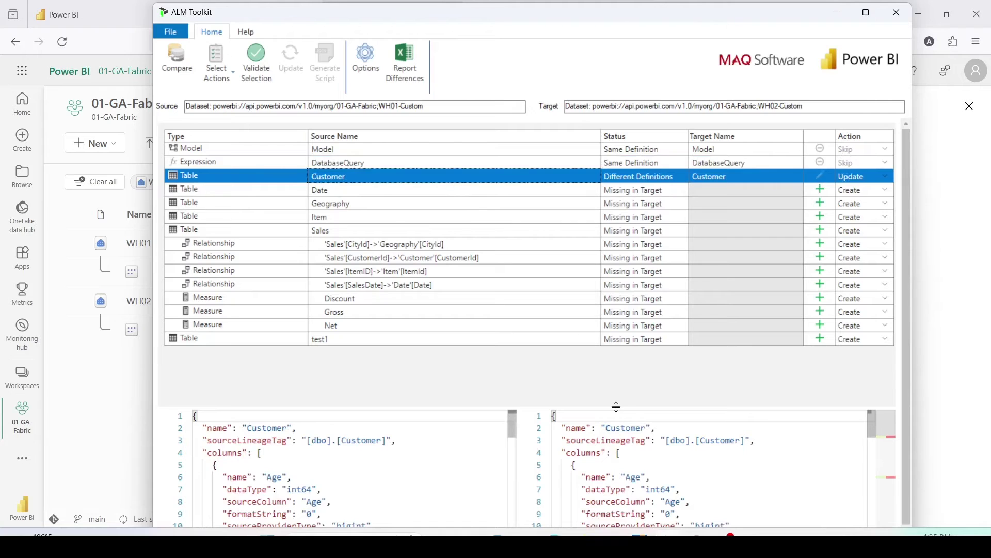
drag(616, 406, 616, 247)
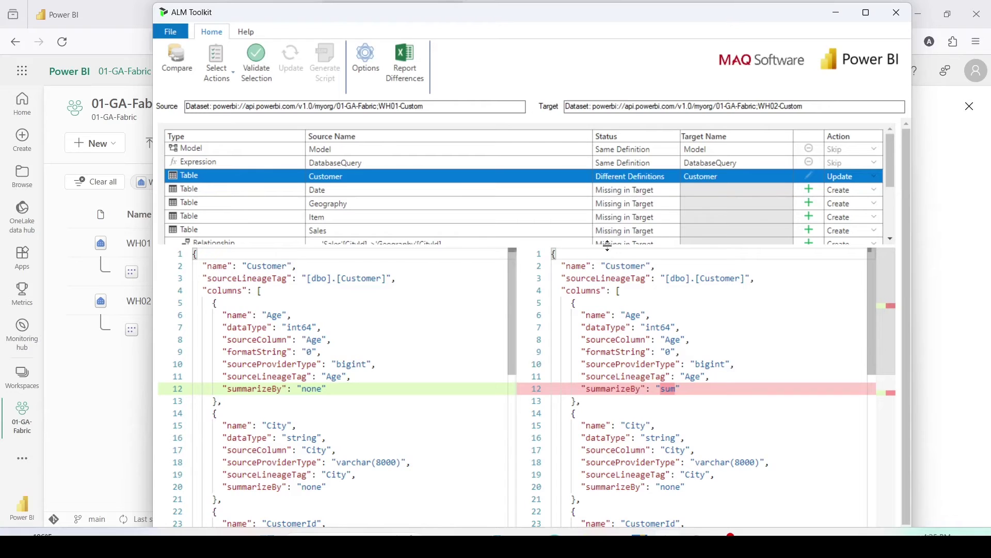
drag(608, 247, 627, 397)
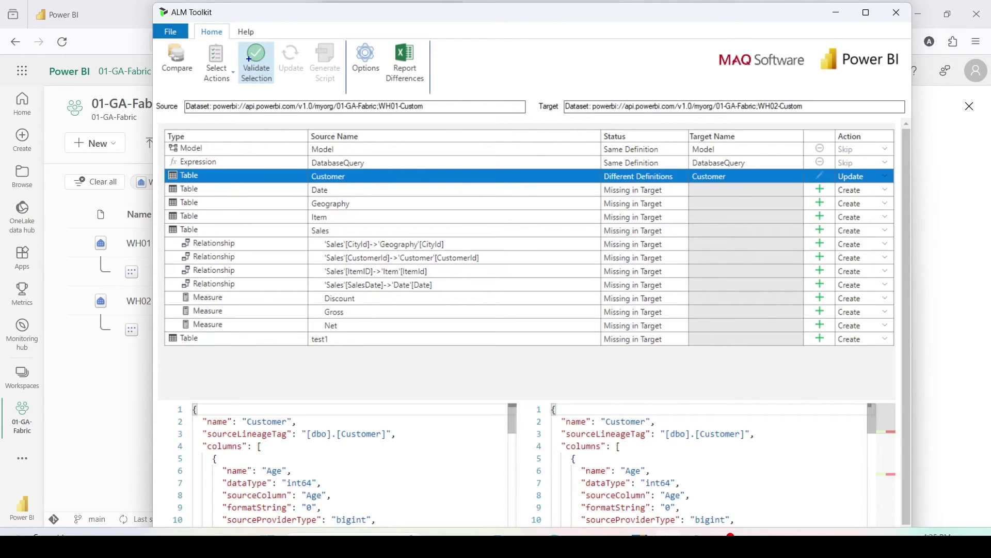
- Validate the selected Create and Update actions and dismiss the warning list
click(242, 43)
click(256, 69)
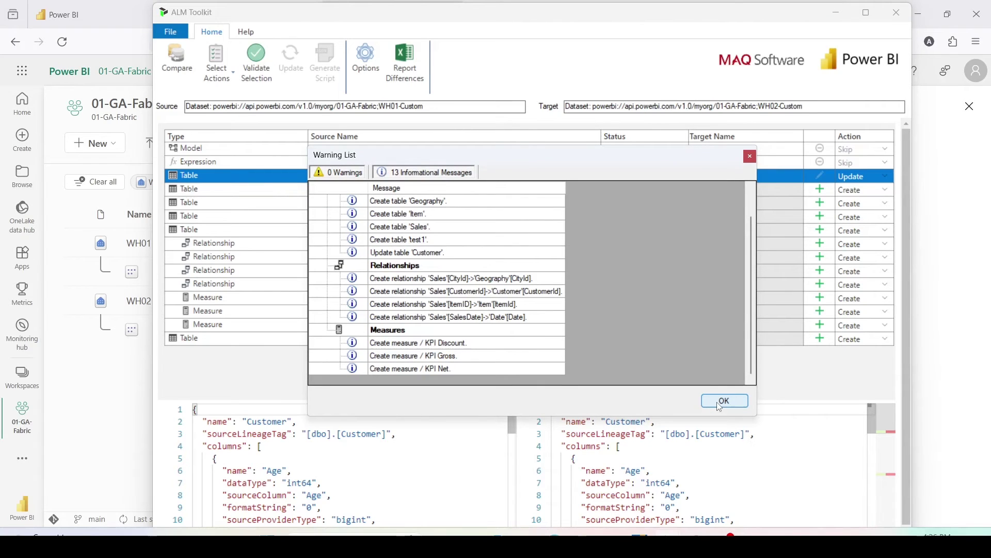
click(724, 402)
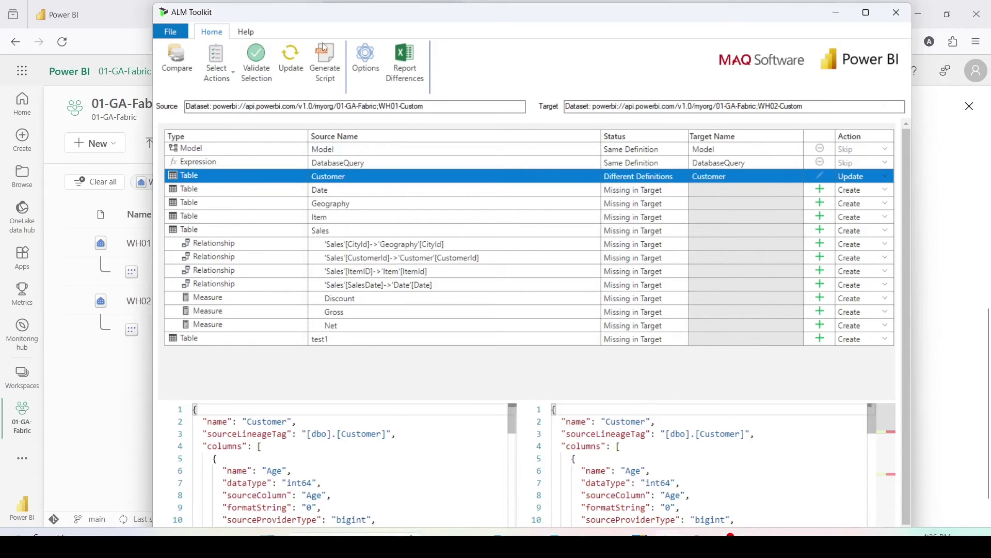
- Deploy the changes to WH02-Custom, close the deployment report and refresh the comparison
click(289, 66)
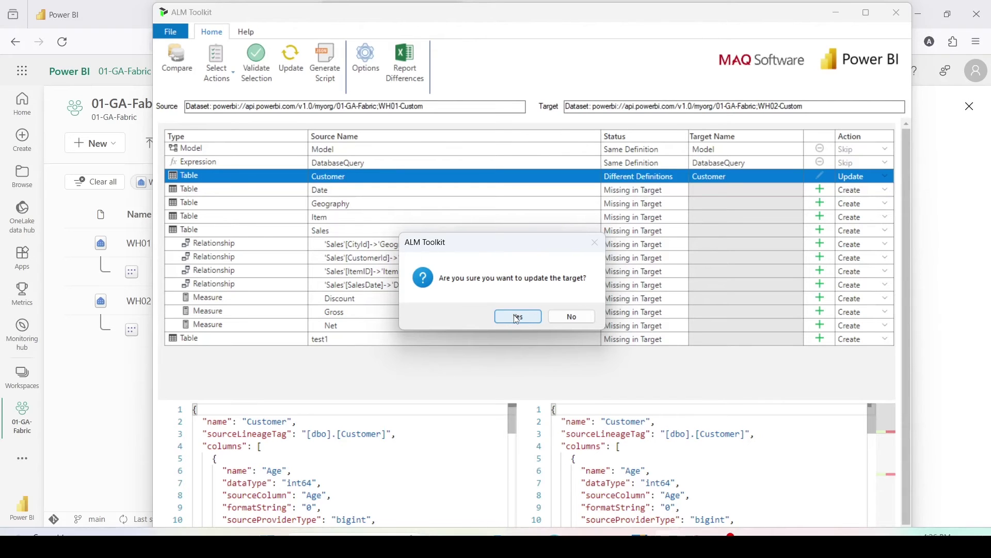
mouse_move(563, 93)
mouse_down()
mouse_move(852, 137)
mouse_move(847, 122)
mouse_up()
drag(170, 91, 539, 119)
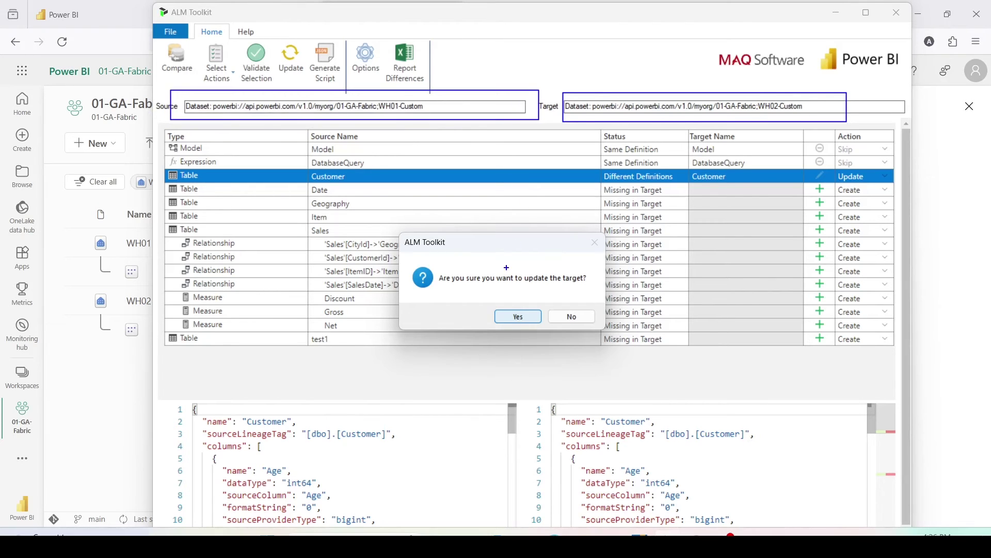
key(Escape)
click(511, 314)
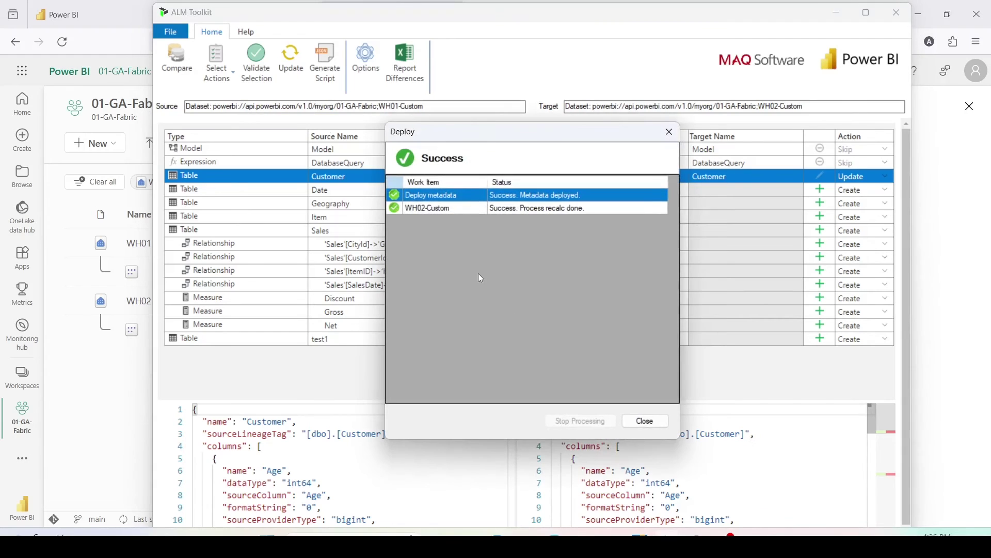
click(653, 422)
click(510, 317)
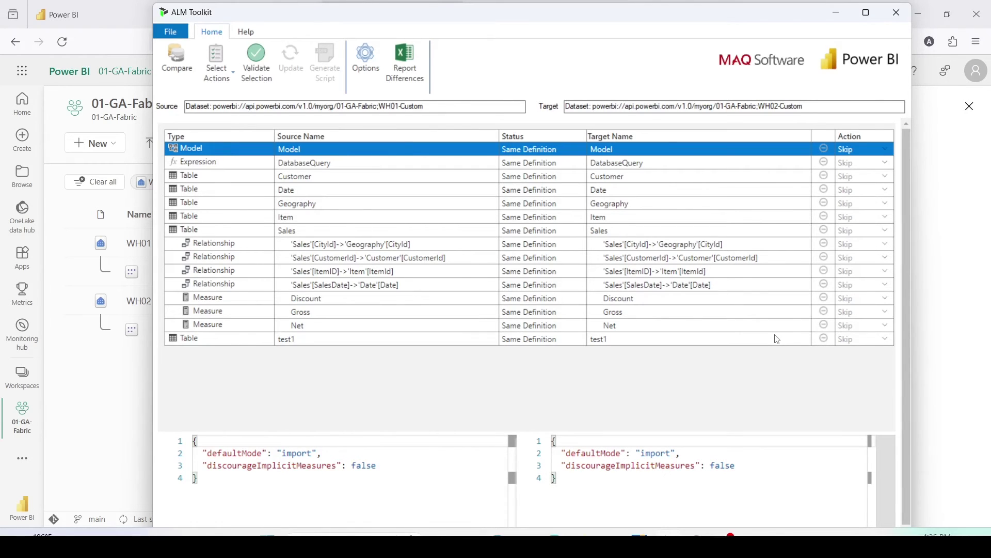
- Return to Power BI and reload the WH02-Custom model view to show the deployed updates
click(93, 369)
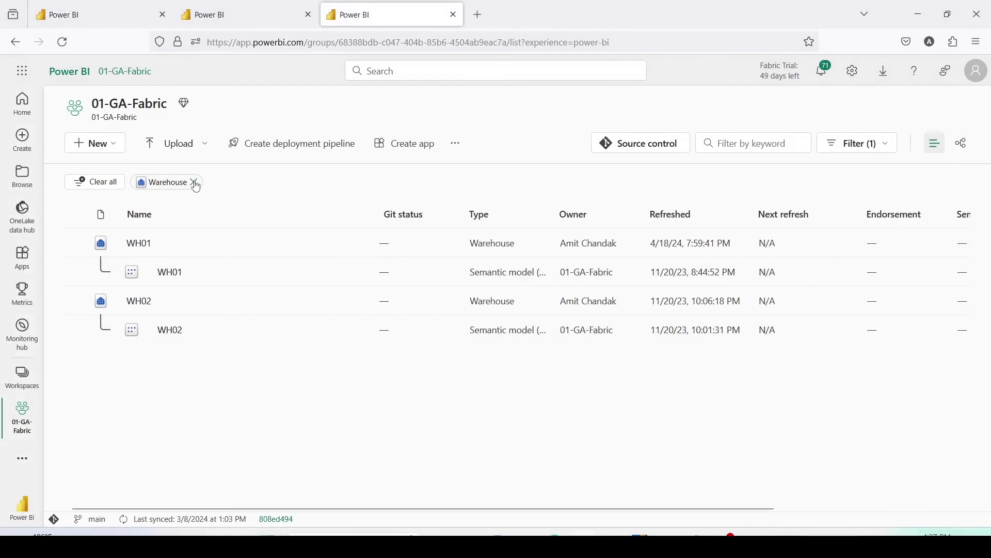
click(220, 18)
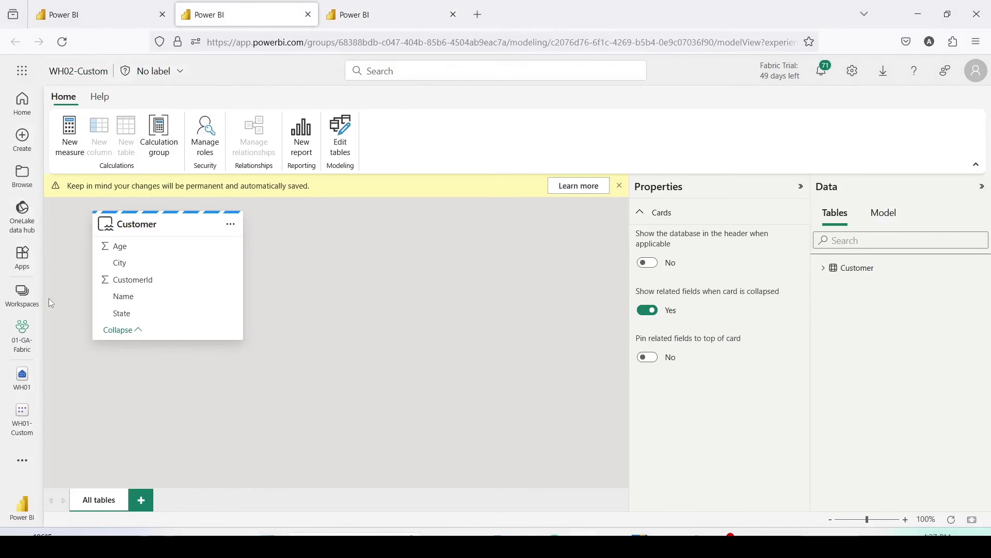
click(78, 78)
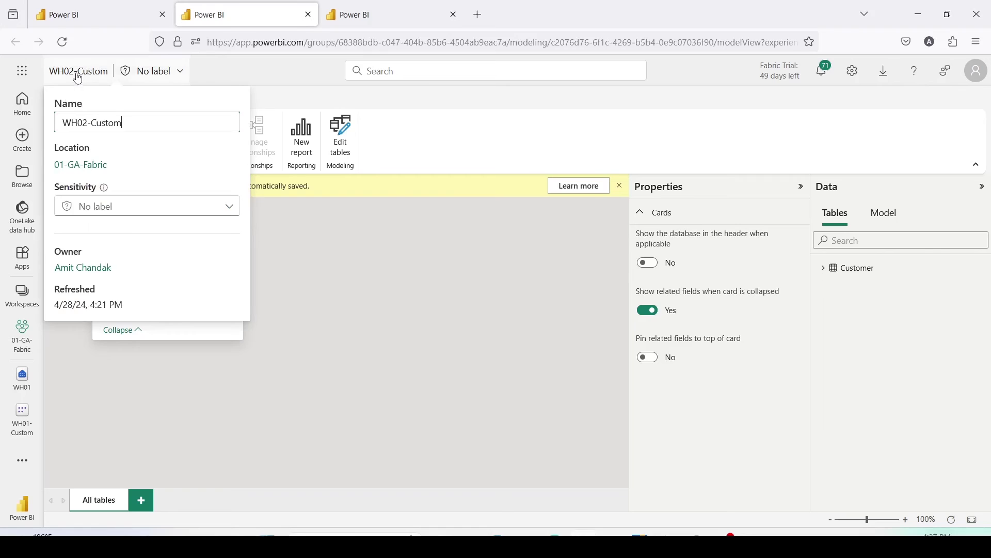
click(78, 79)
click(62, 42)
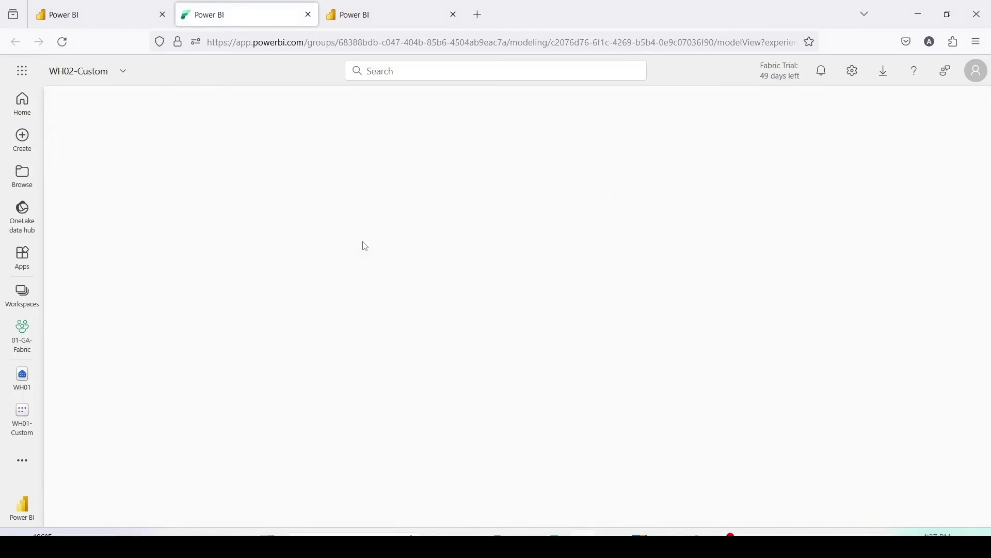
scroll(465, 278, down, 3)
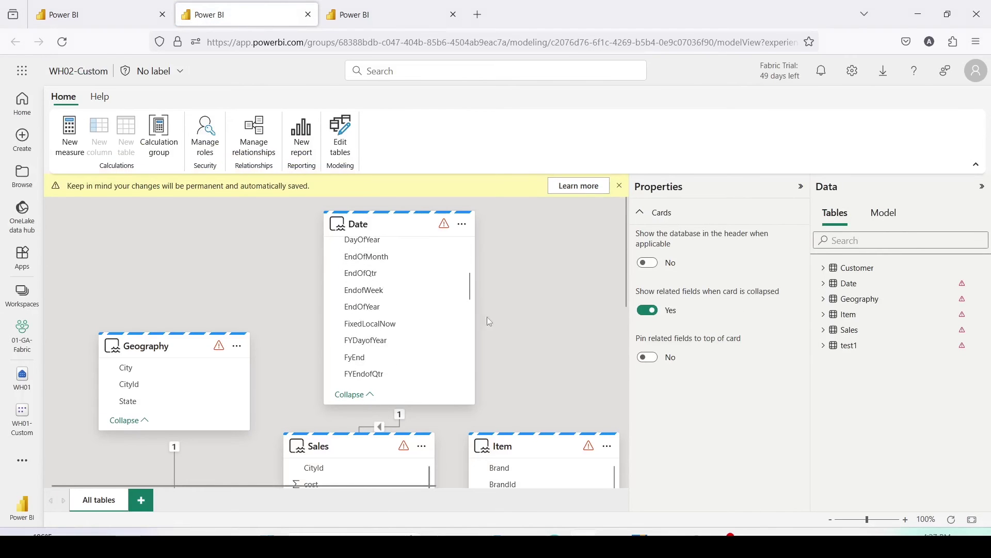
scroll(487, 317, down, 5)
scroll(594, 330, down, 2)
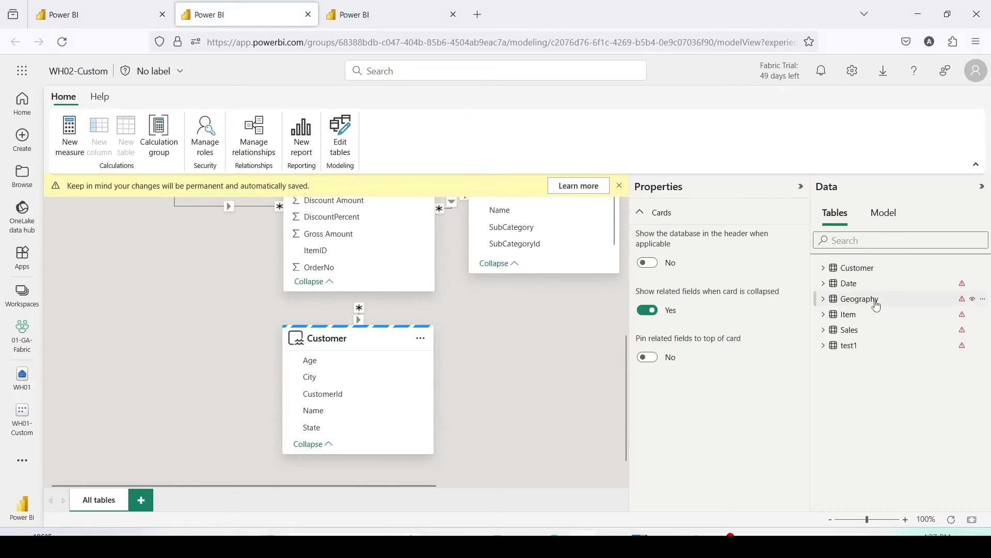
scroll(491, 325, up, 5)
scroll(491, 319, down, 3)
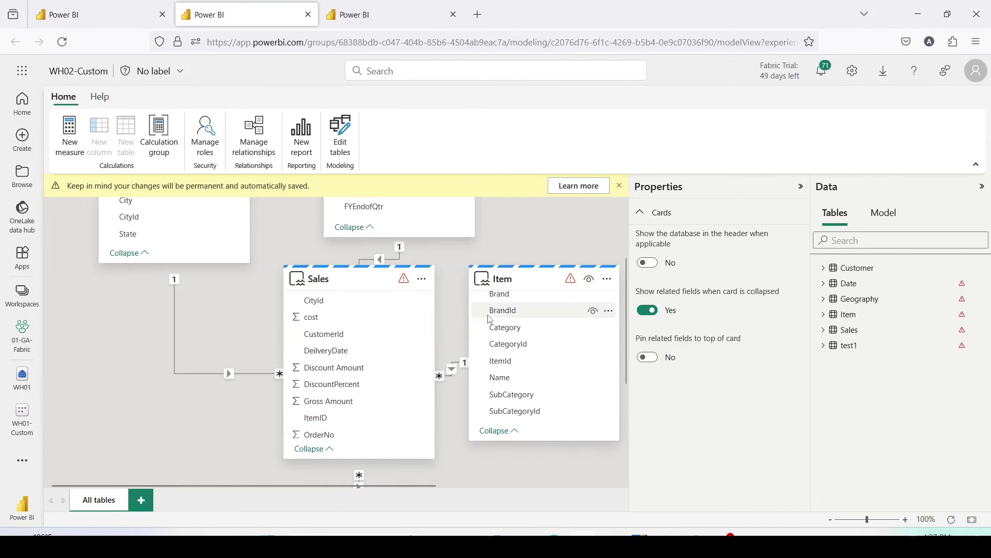
- Expand Sales and highlight its Geography and Item relationships and the Discount, Gross, Net measures
click(823, 331)
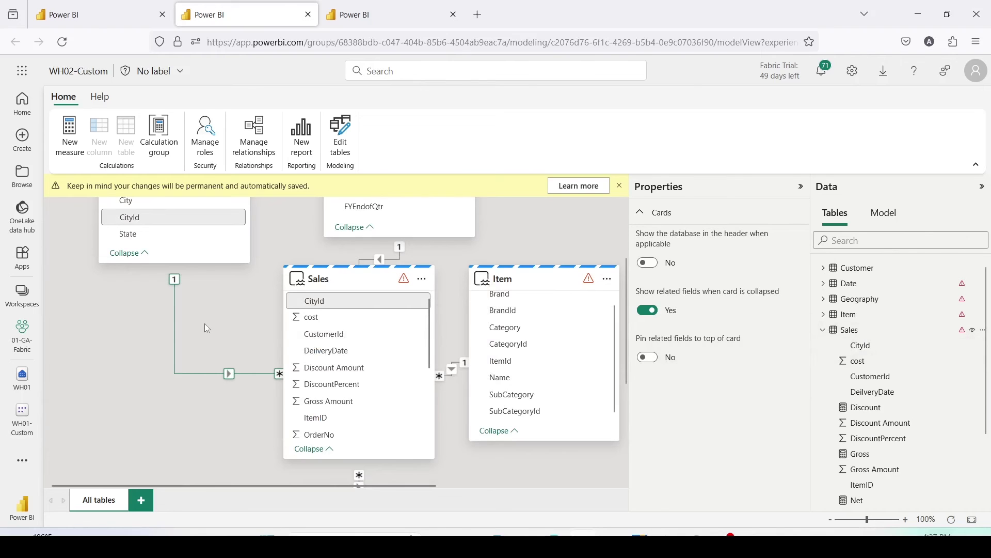
drag(156, 276, 282, 416)
drag(410, 342, 458, 405)
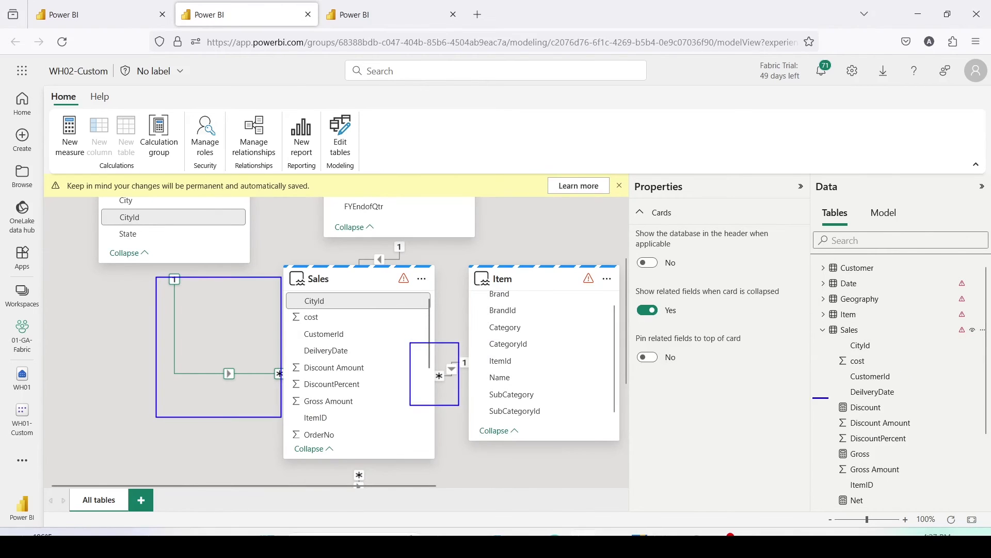
drag(829, 398, 919, 415)
drag(820, 439, 920, 461)
drag(834, 486, 926, 507)
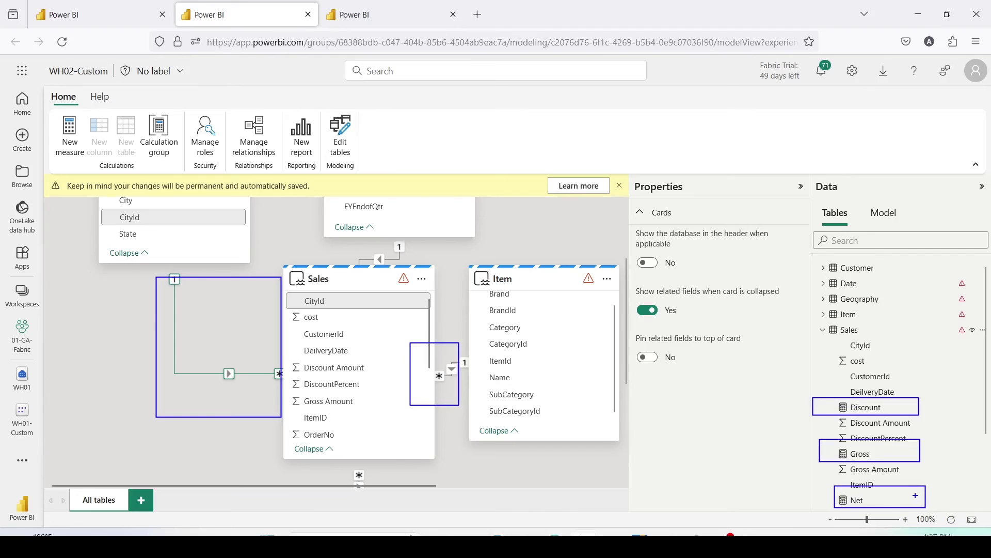
key(Escape)
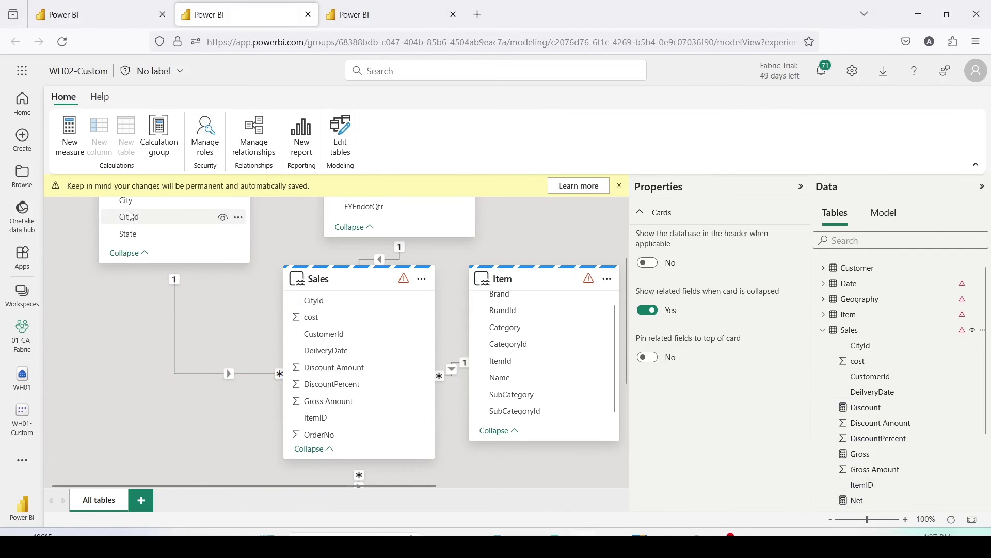
- In the 01-GA-Fabric workspace, filter the item list to semantic models only
click(24, 336)
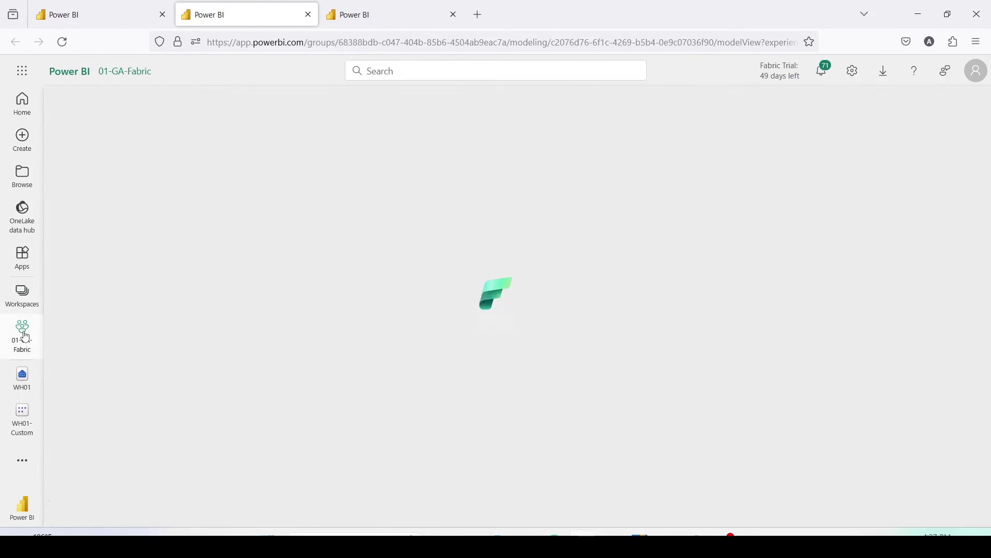
click(873, 143)
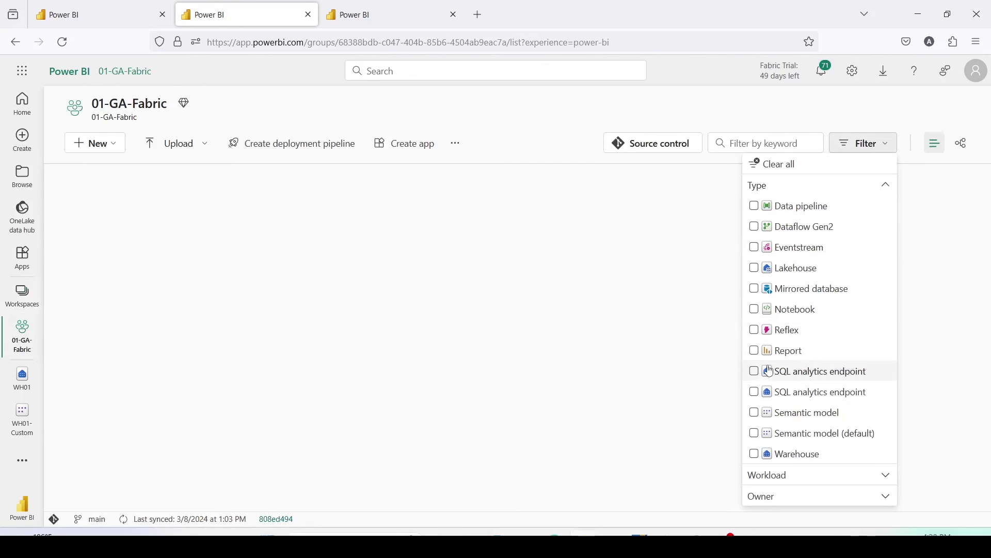
click(754, 412)
click(267, 499)
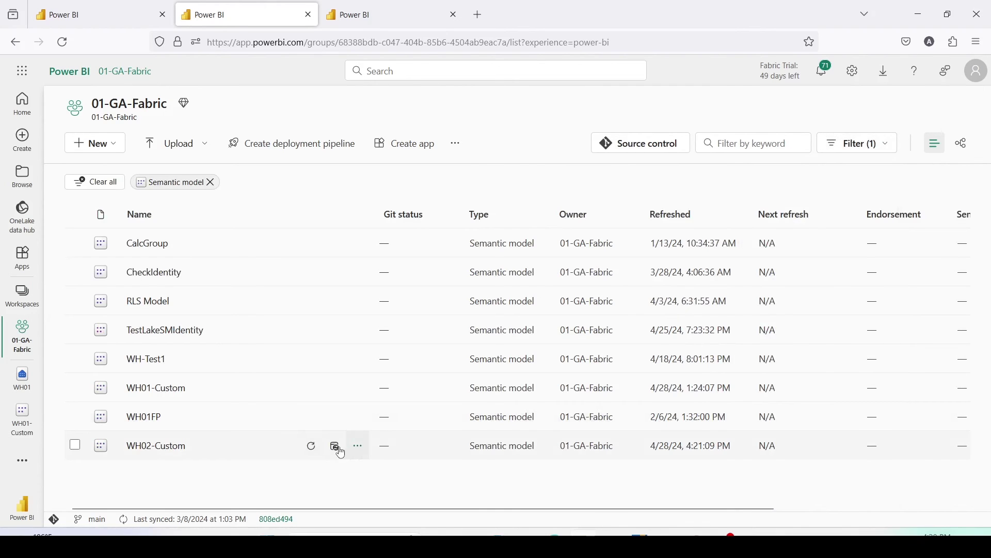
- Refresh the WH02-Custom semantic model now from its details page
click(167, 450)
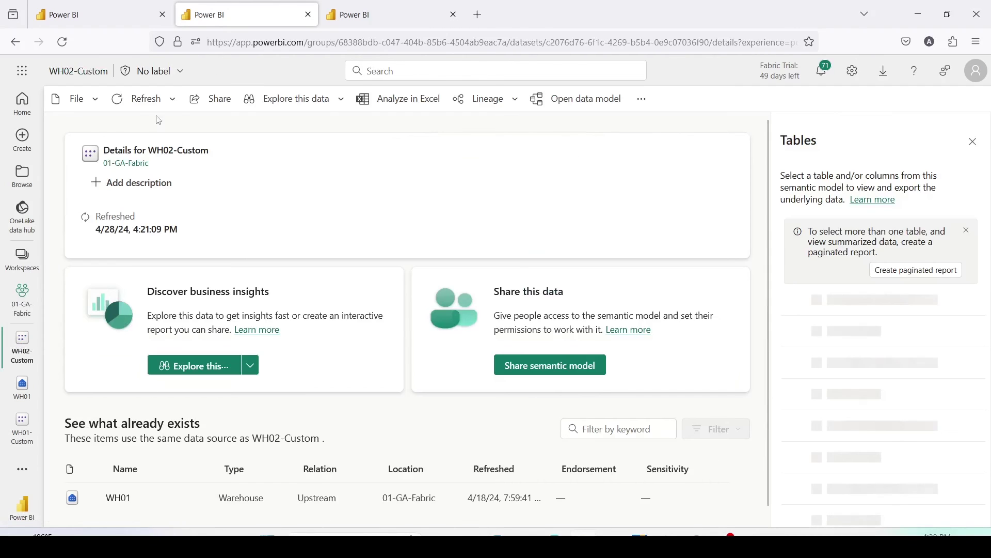
click(174, 101)
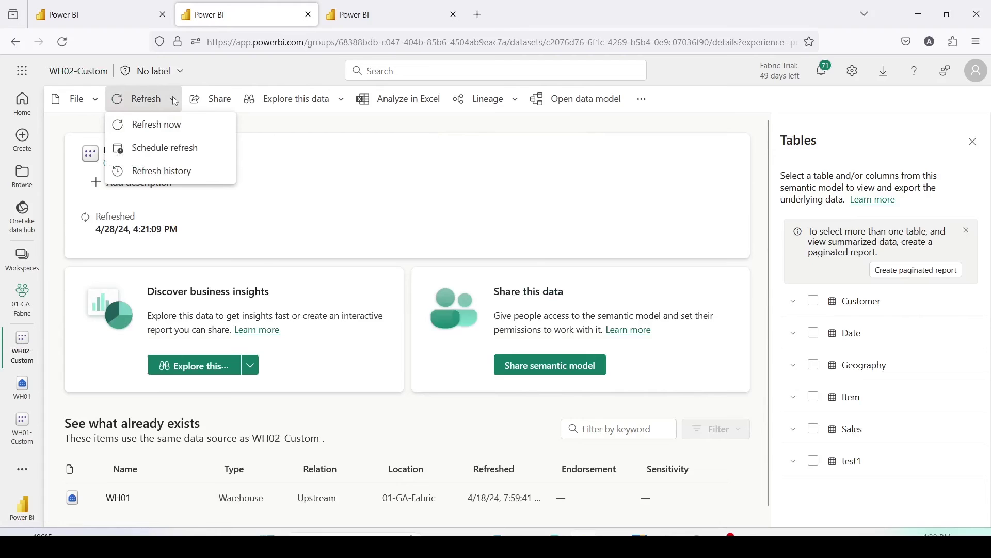
drag(118, 92, 269, 209)
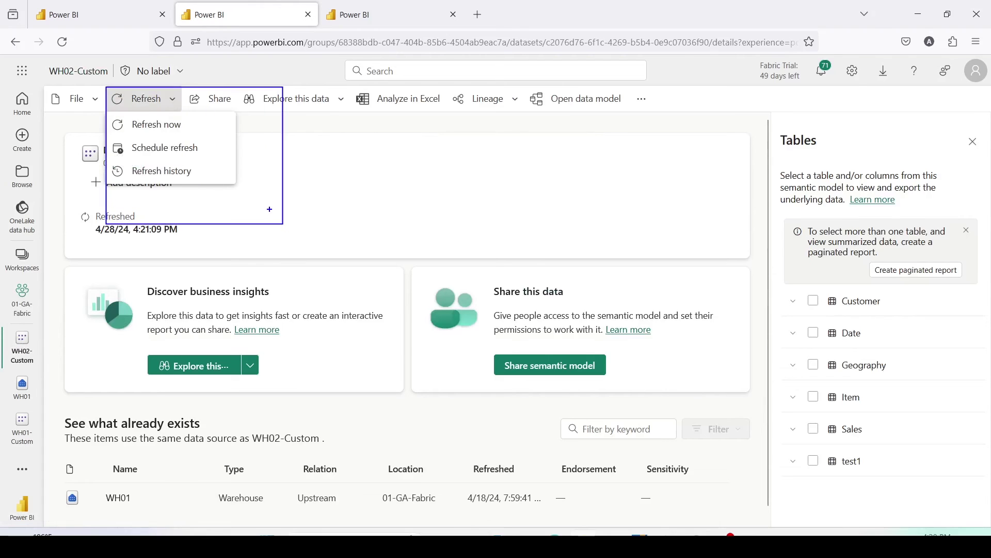
key(Escape)
click(151, 128)
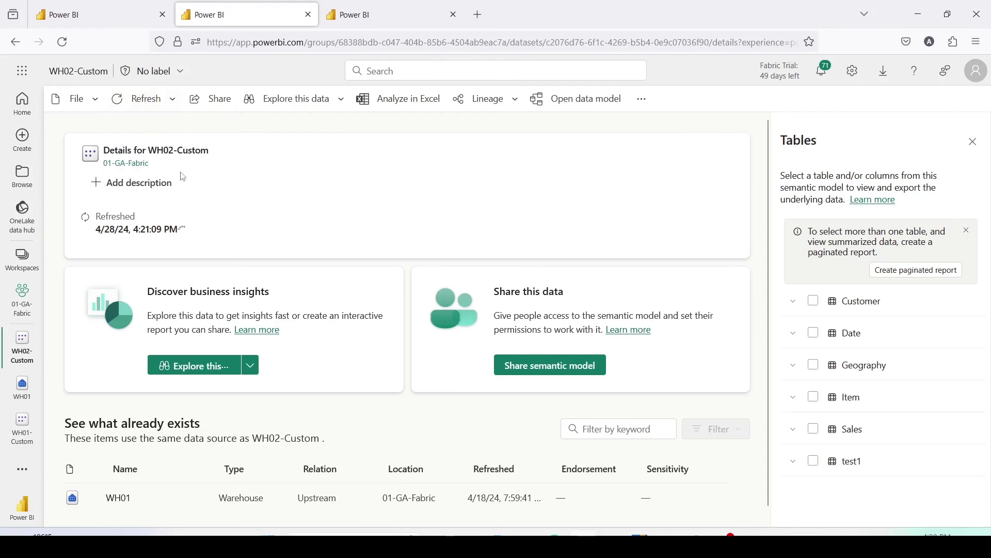
mouse_move(65, 207)
mouse_down()
mouse_move(170, 244)
mouse_move(233, 251)
mouse_up()
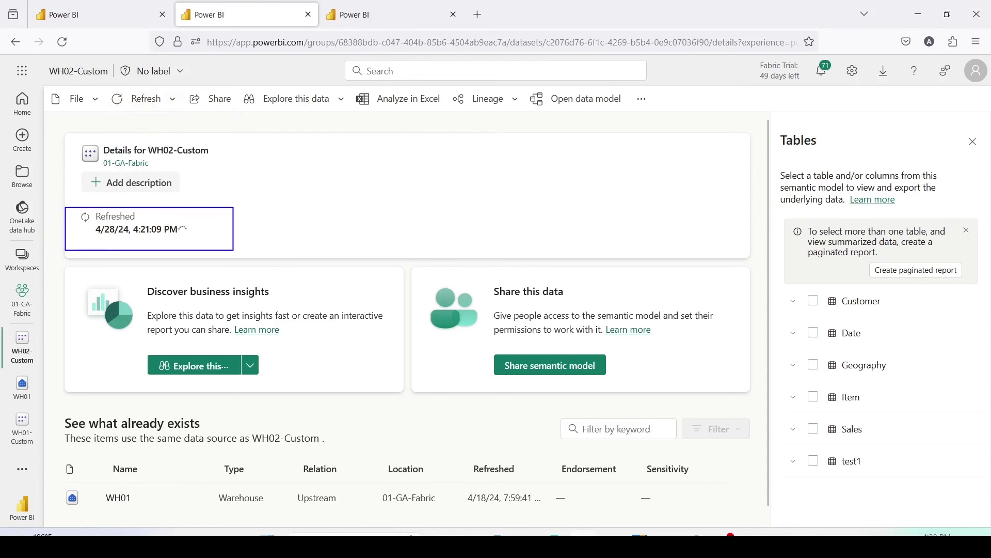
- Check the refresh history and confirm the 4/28/24, 4:28:42 PM refresh timestamp
click(167, 101)
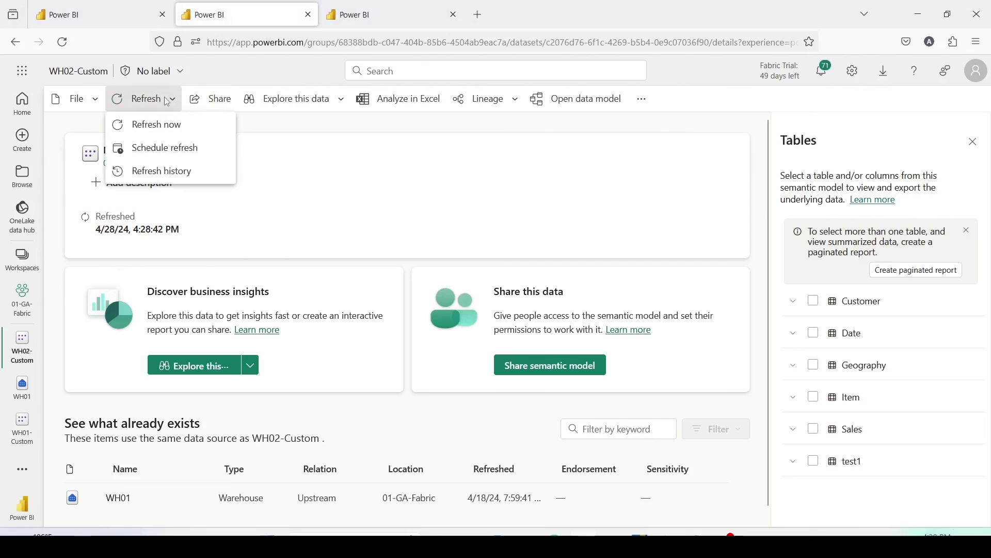
click(161, 172)
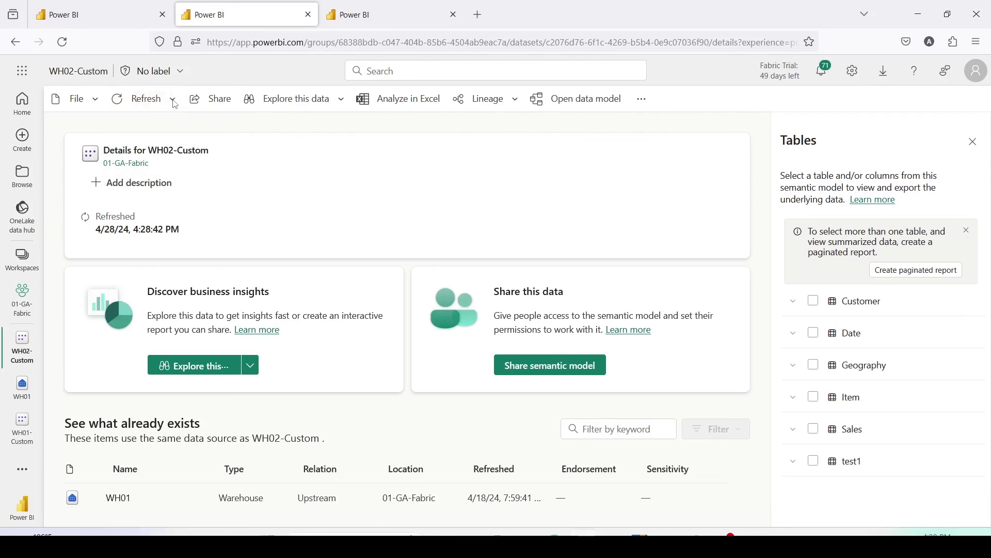
mouse_move(68, 196)
mouse_down()
mouse_move(104, 225)
mouse_move(206, 251)
mouse_up()
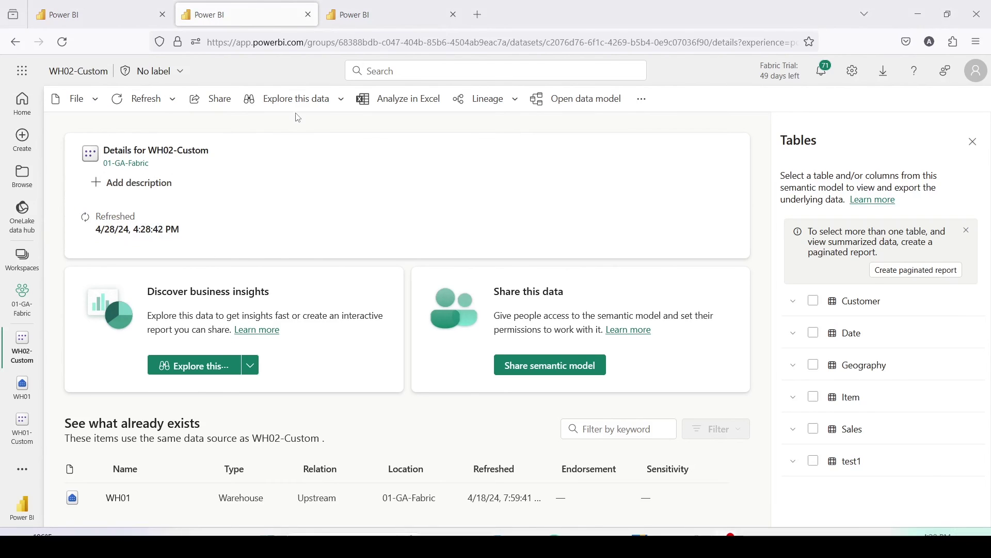
- Review the WH02-Custom data model diagram's table list, then return to the Power BI Desktop report
click(566, 103)
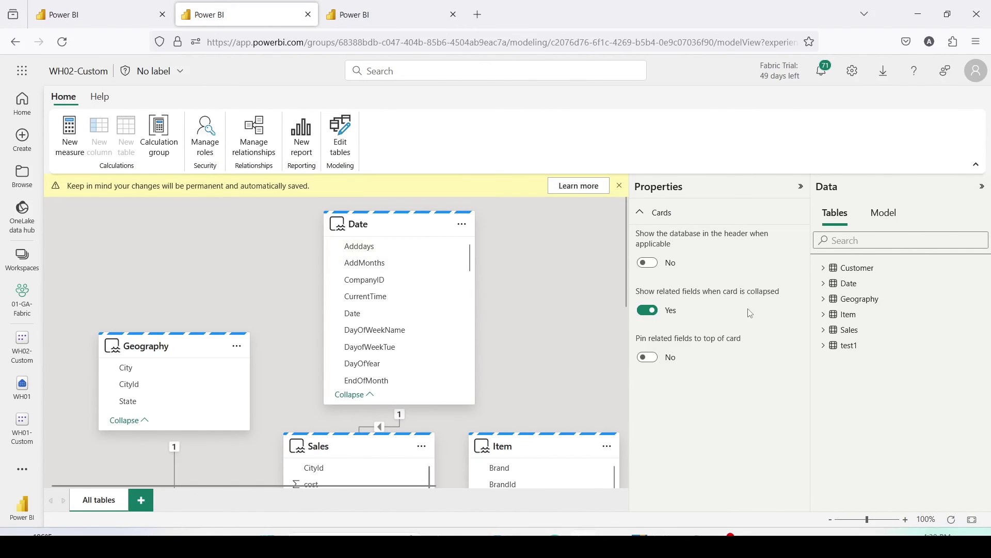
drag(816, 249, 928, 367)
scroll(444, 336, down, 5)
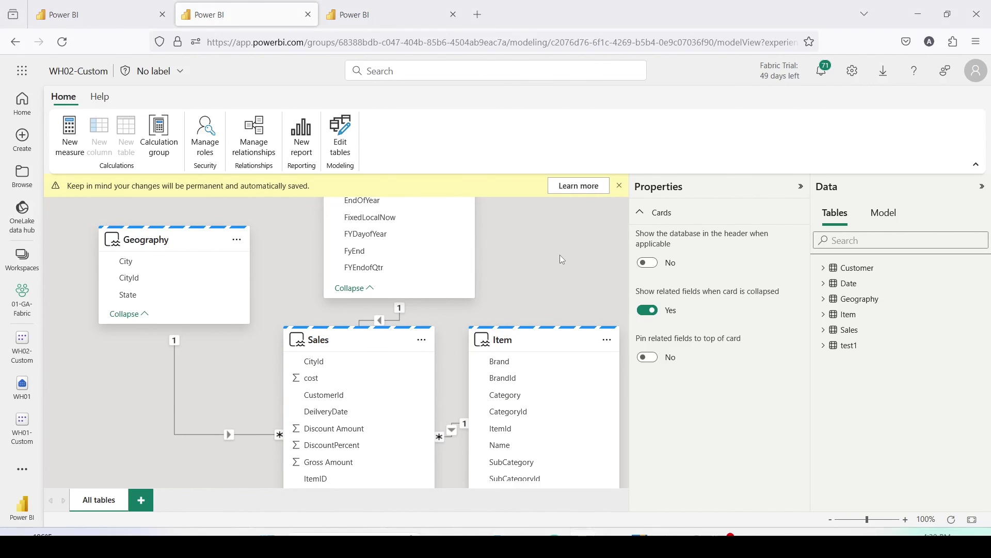
key(alt+Tab)
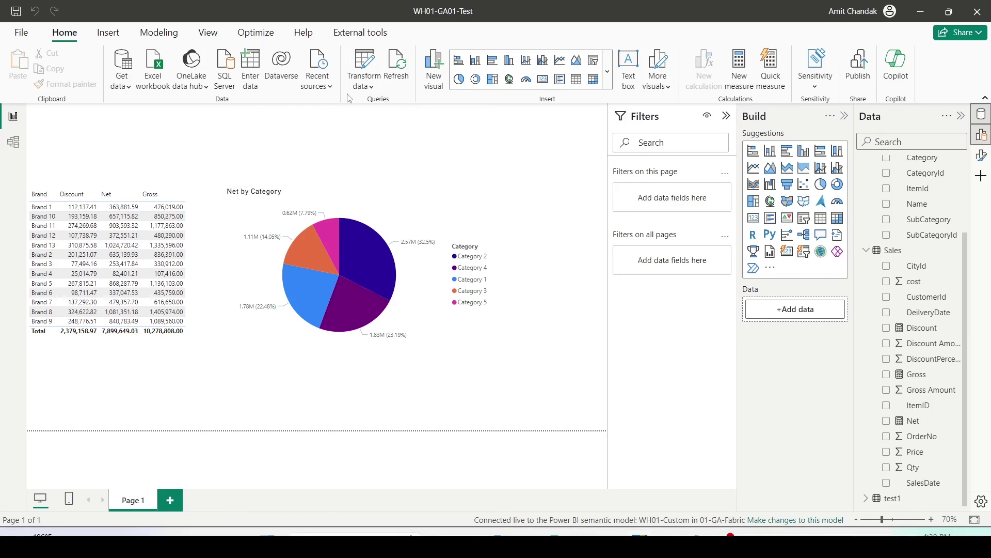
- Repoint the report's live connection from WH01-Custom to the WH02-Custom semantic model in 01-GA-Fabric
click(370, 94)
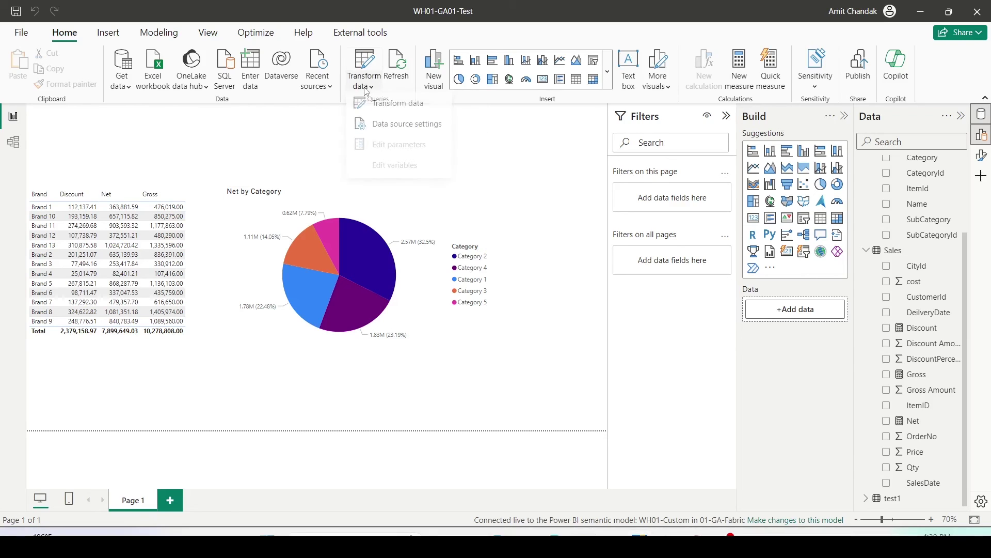
click(380, 133)
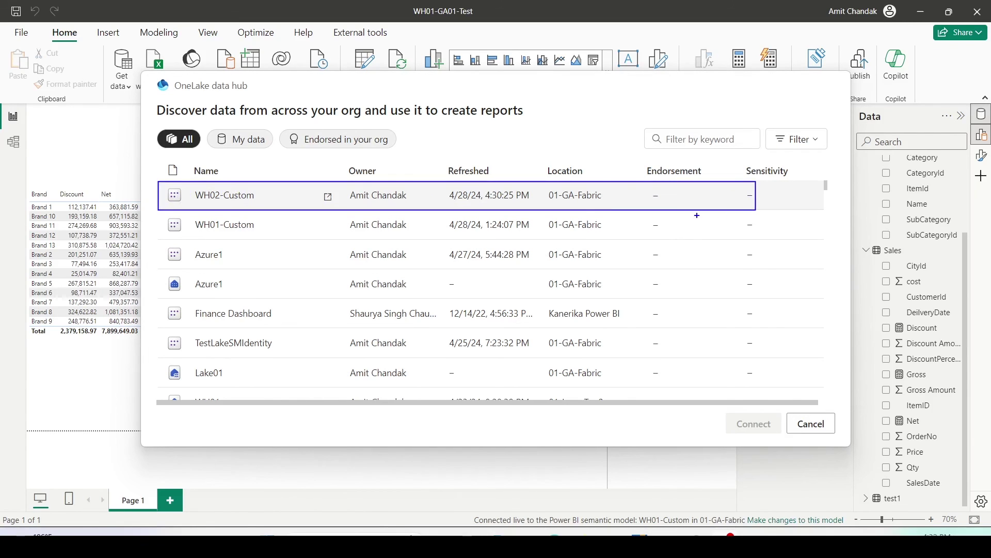
click(696, 206)
click(754, 424)
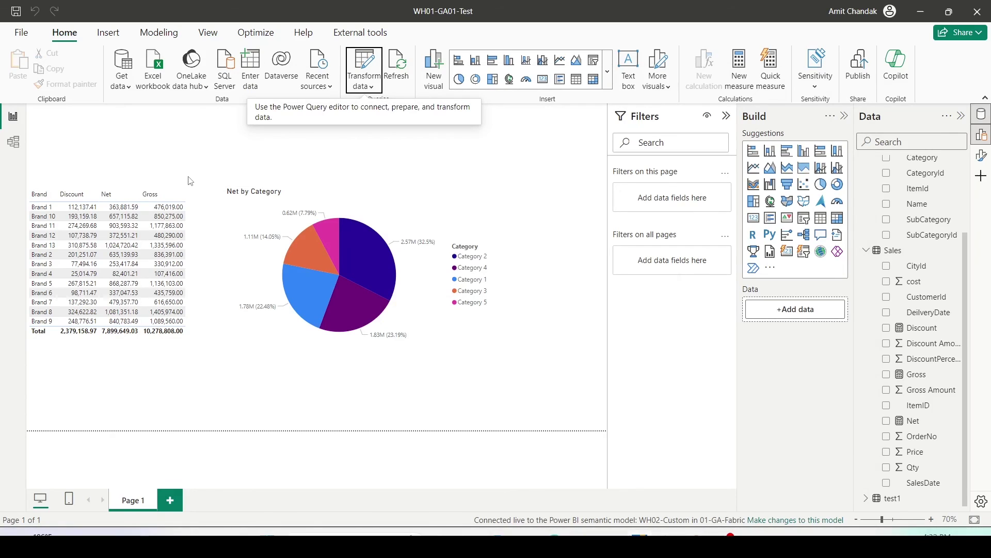
drag(25, 156, 557, 392)
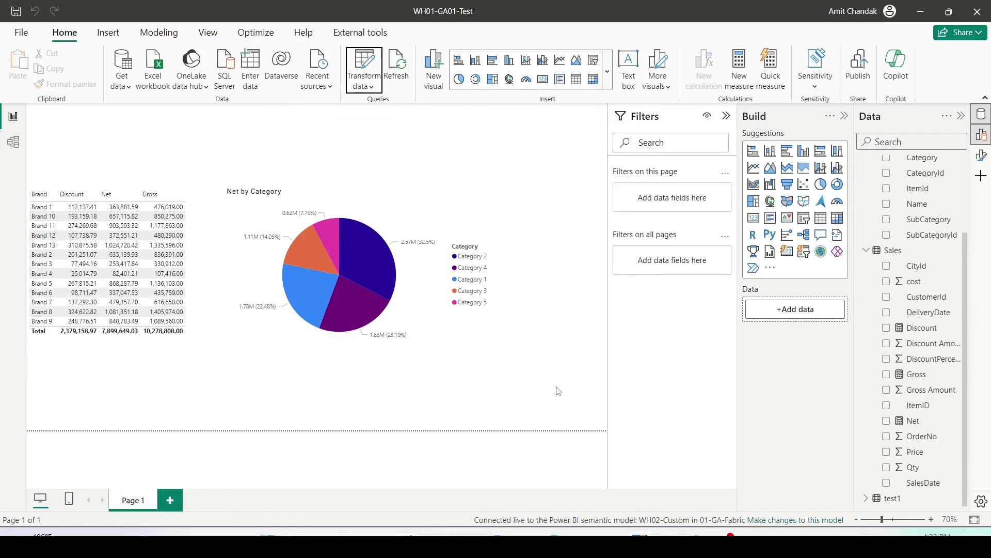